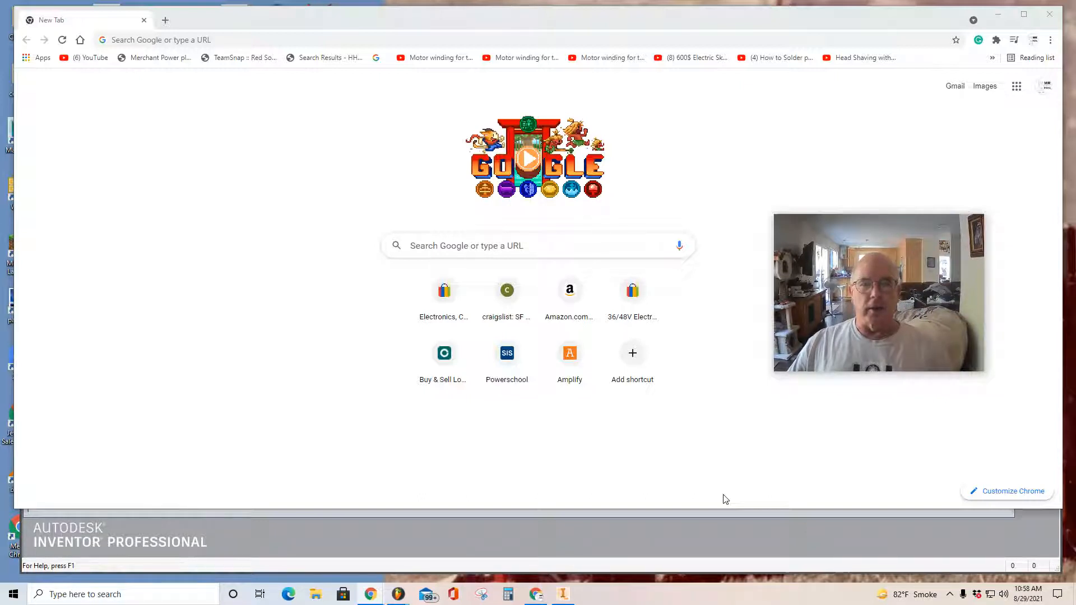
Switch to Autodesk Inventor, close the My Home window and create a new part from the Standard.ipt template
left_click(588, 536)
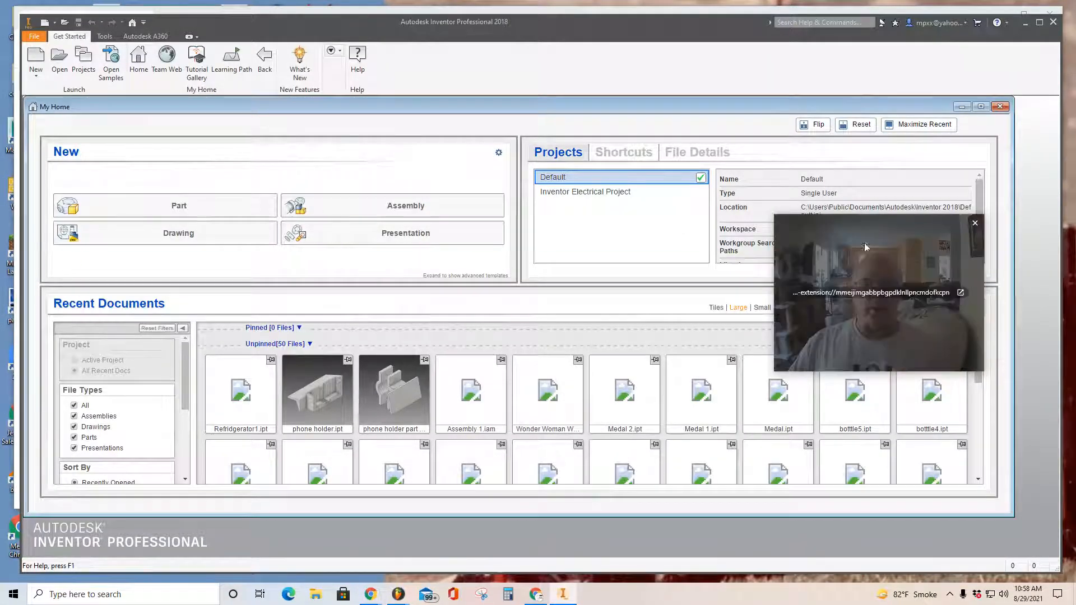
left_click_drag(896, 227, 919, 298)
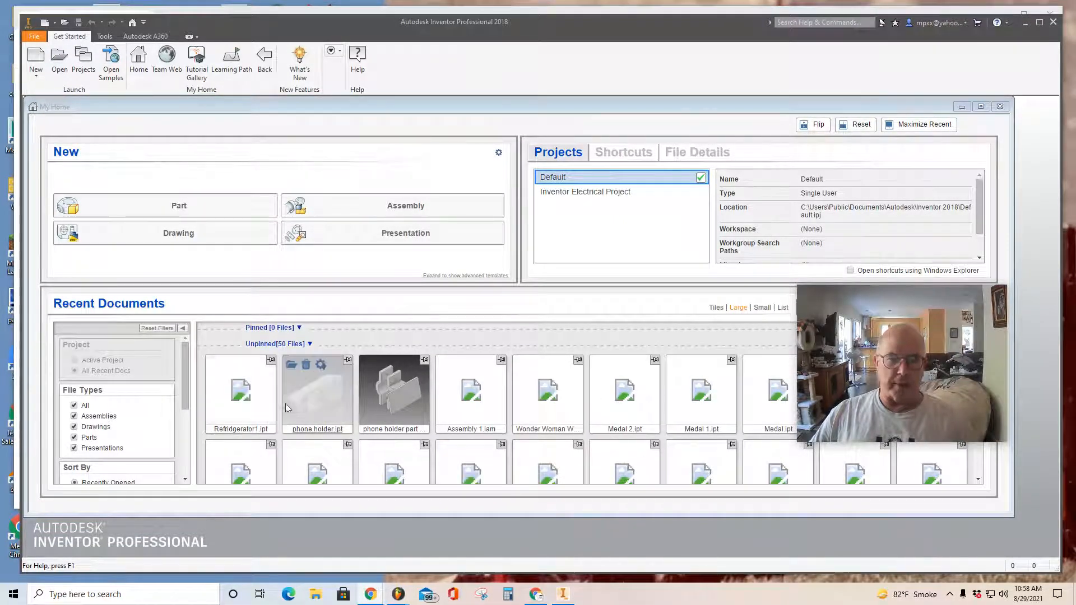
left_click(1000, 107)
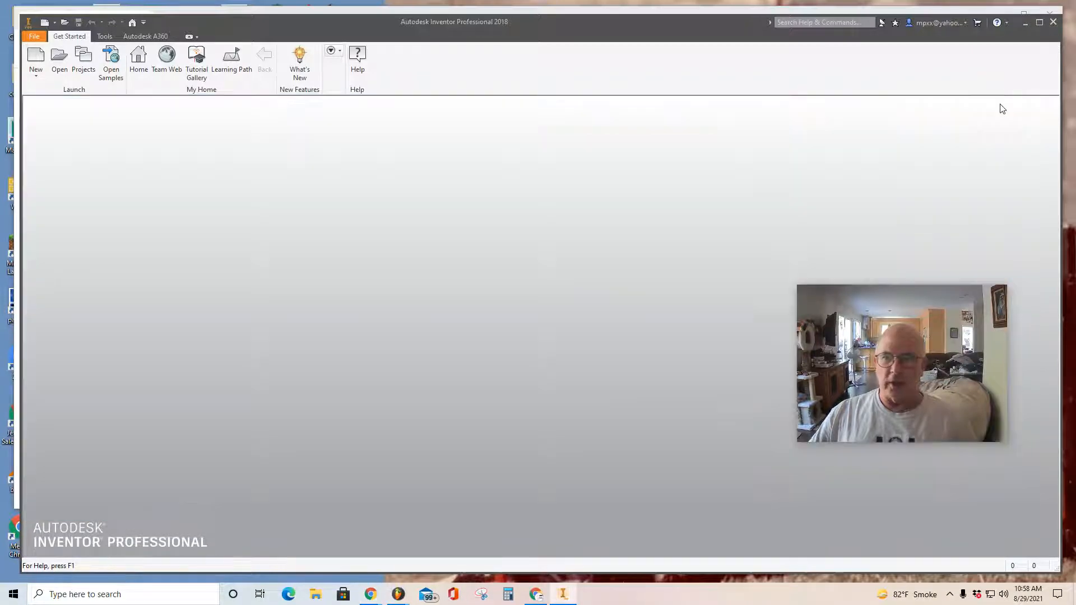
left_click(37, 63)
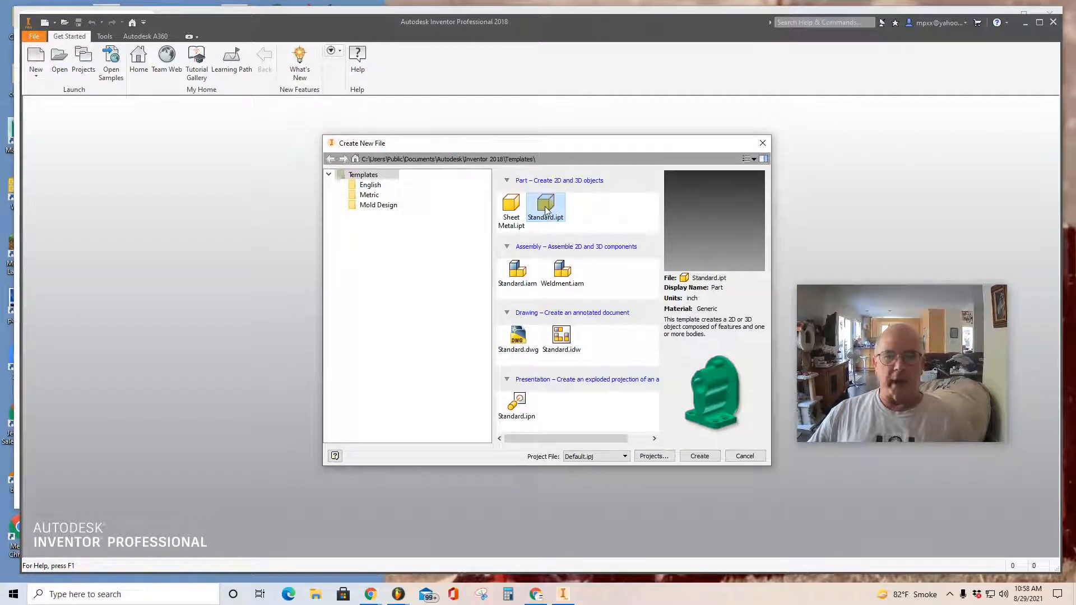
left_click(545, 210)
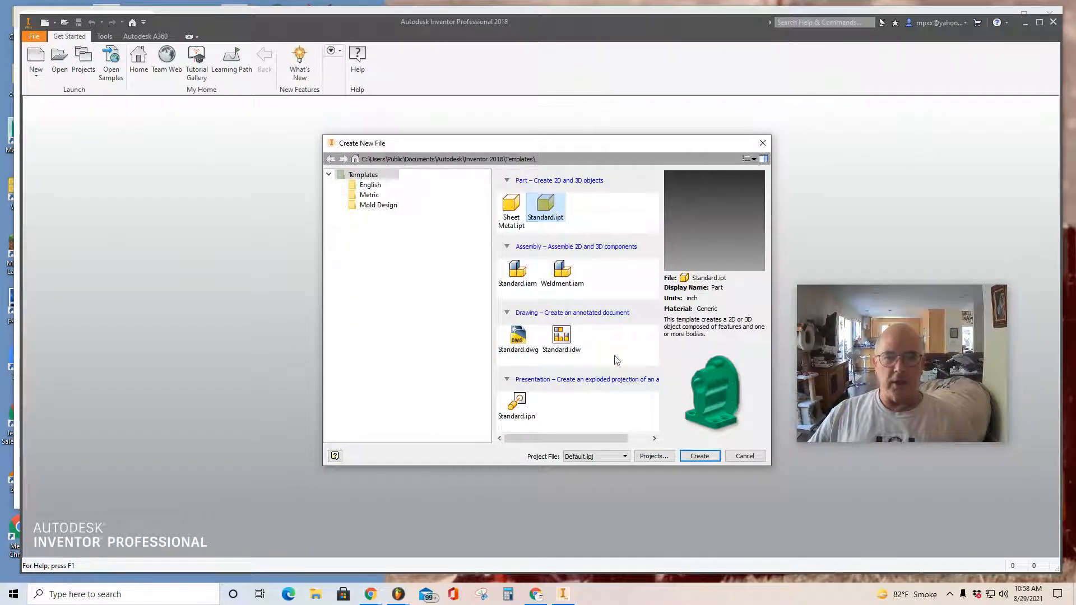
left_click(701, 456)
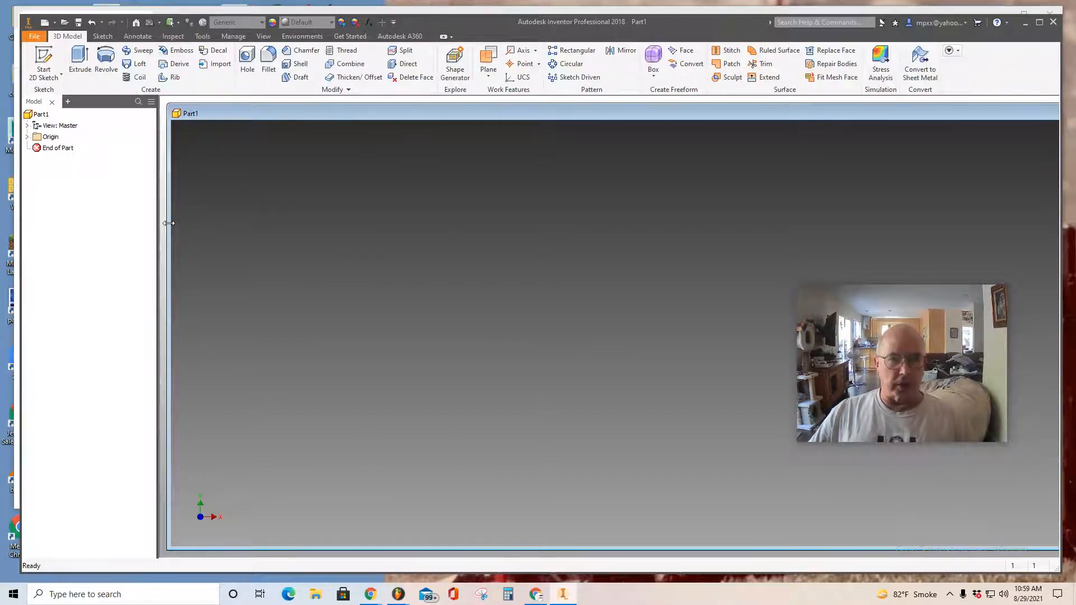
Resize and reposition the Part1 document window so it fits entirely inside the application's workspace
left_click_drag(169, 223, 256, 224)
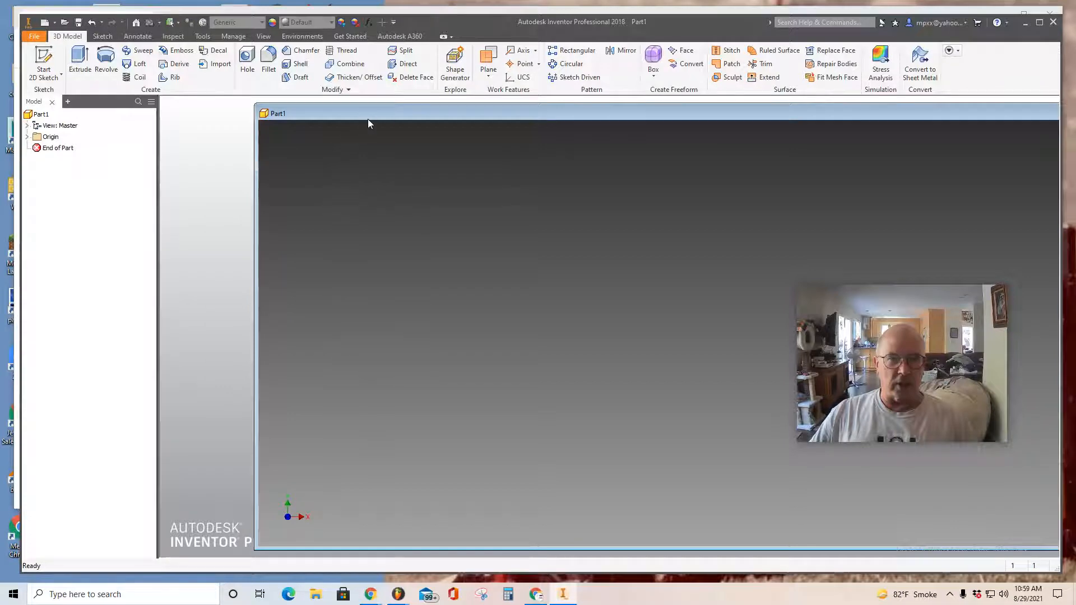
left_click_drag(255, 181, 278, 184)
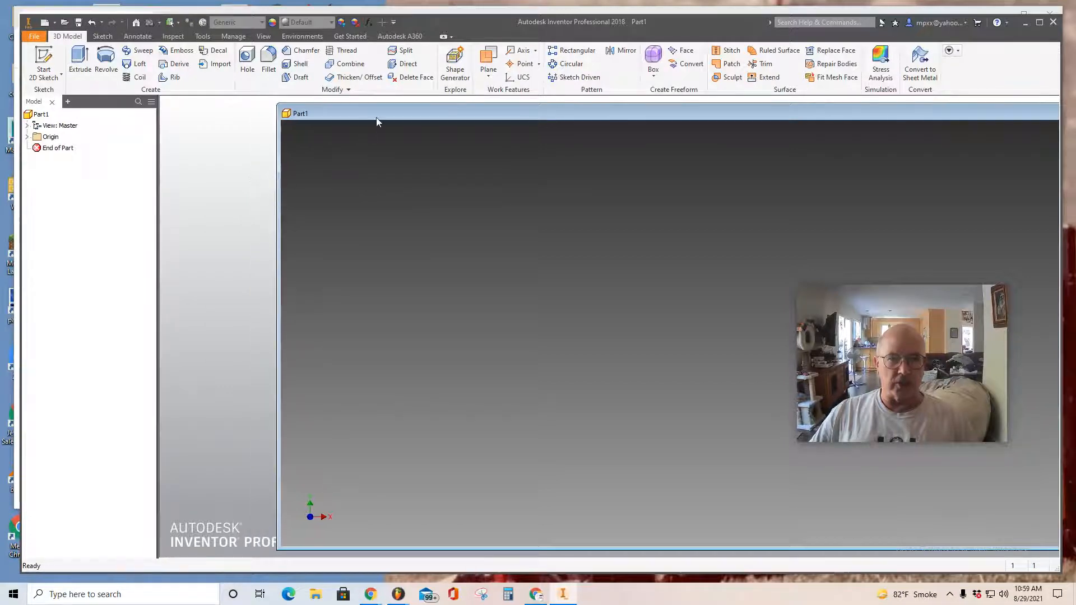
left_click_drag(384, 112, 281, 115)
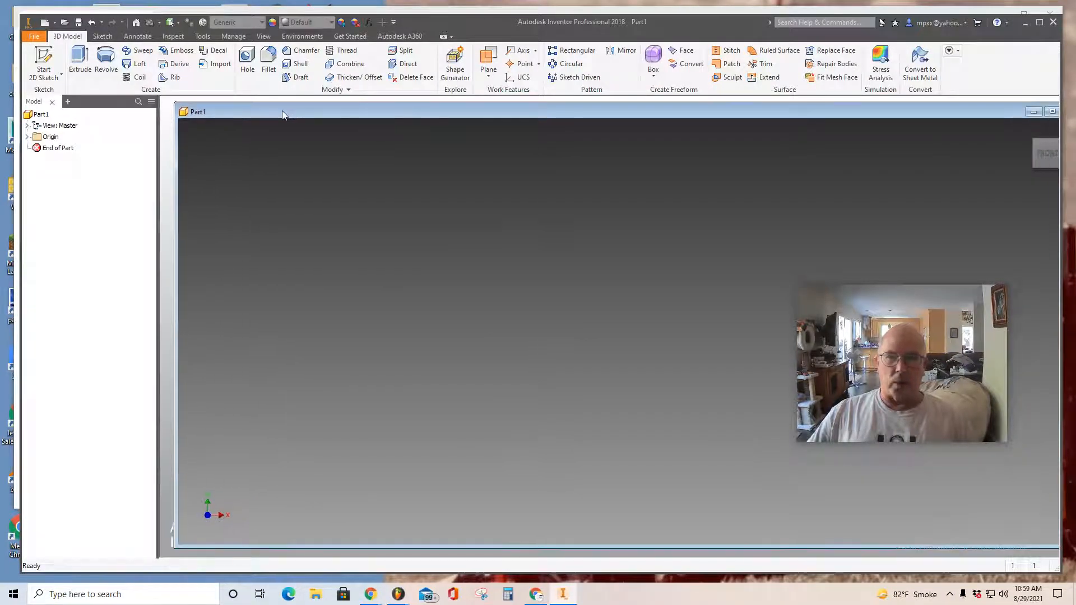
left_click_drag(174, 185, 225, 186)
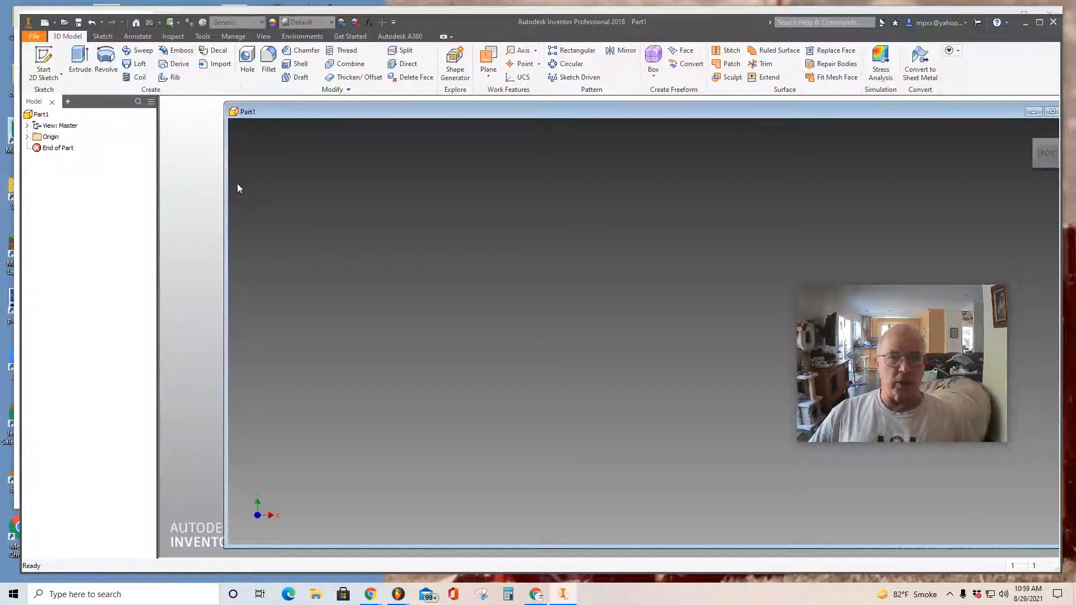
left_click_drag(326, 112, 277, 112)
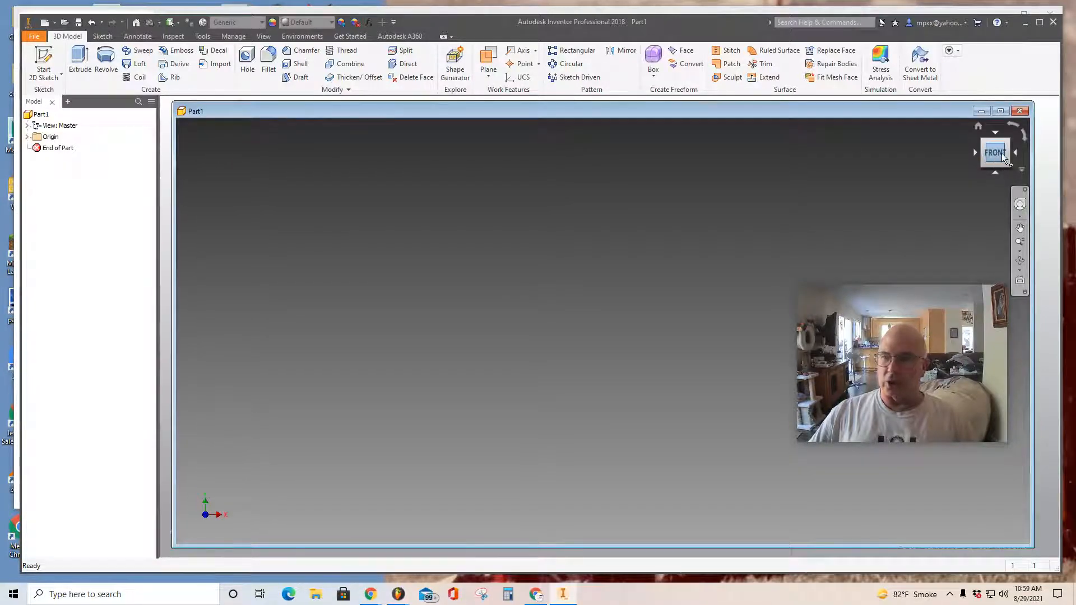
View the empty part from the top, front and home orientations using the ViewCube, ending on the front view
mouse_move(1000, 153)
left_mouse_down()
mouse_move(1005, 170)
mouse_move(829, 172)
mouse_move(932, 206)
mouse_move(993, 159)
left_mouse_up()
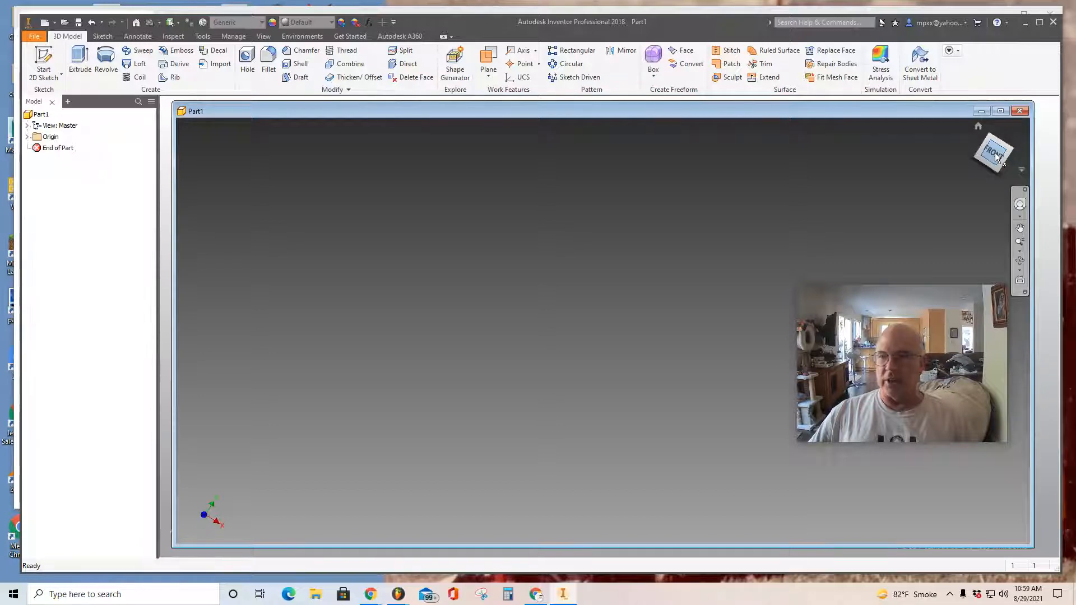
left_click(995, 156)
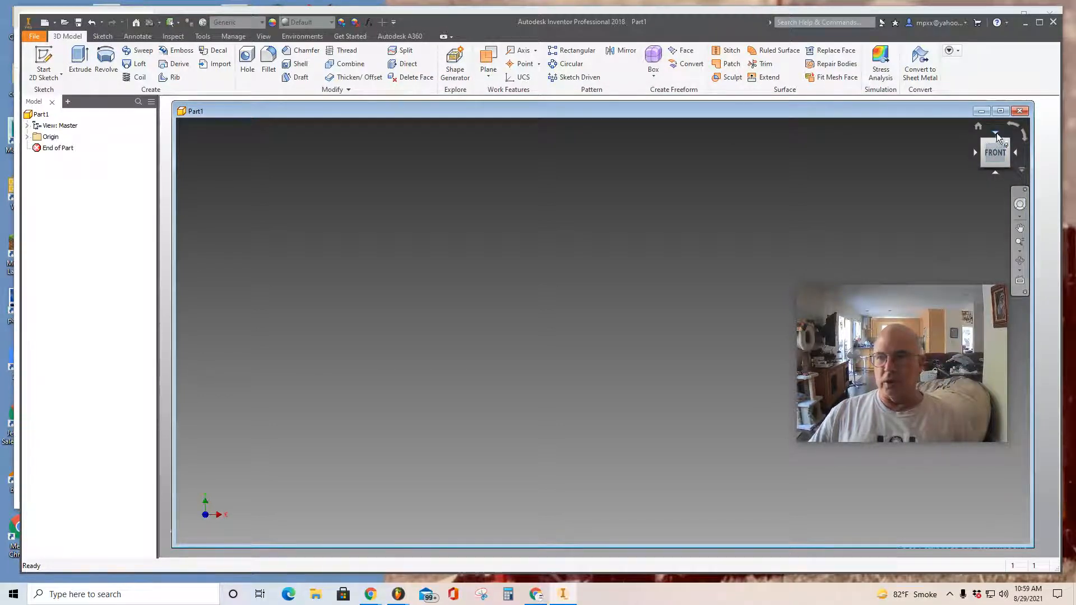
left_click(994, 132)
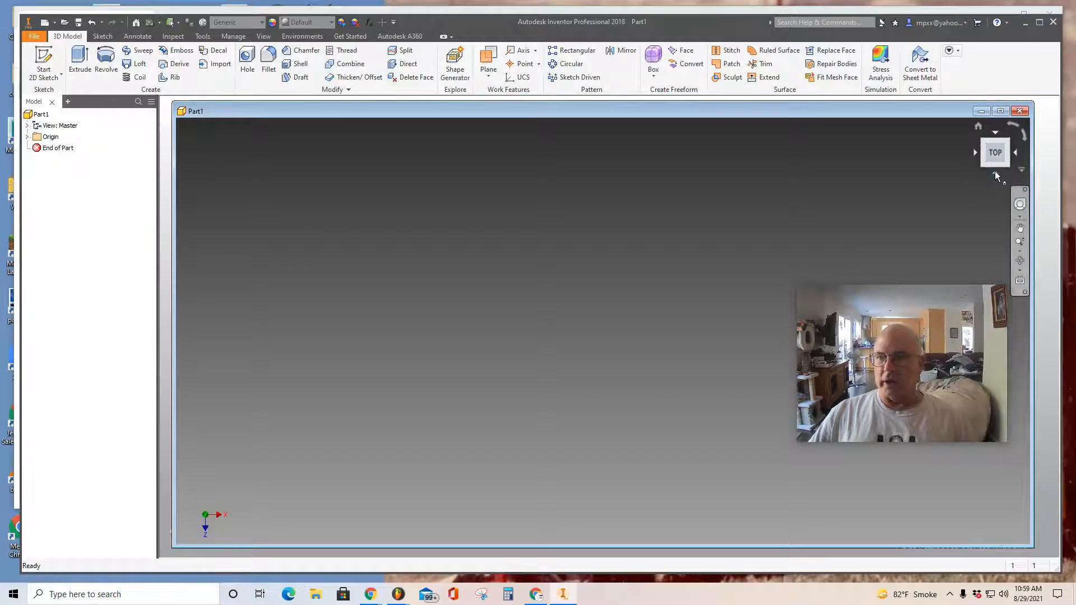
left_click(995, 171)
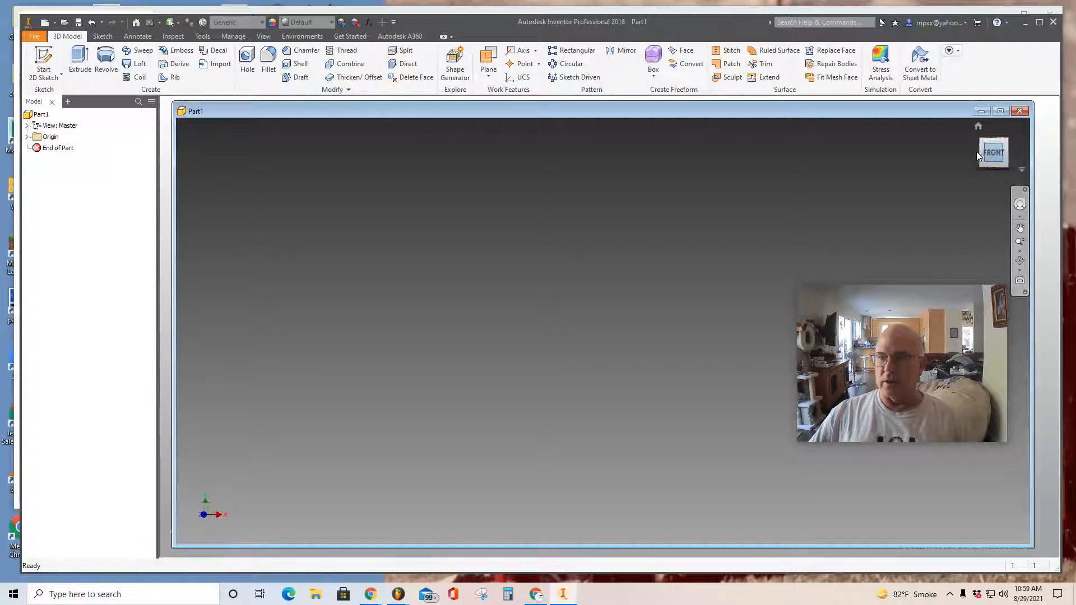
left_click(977, 126)
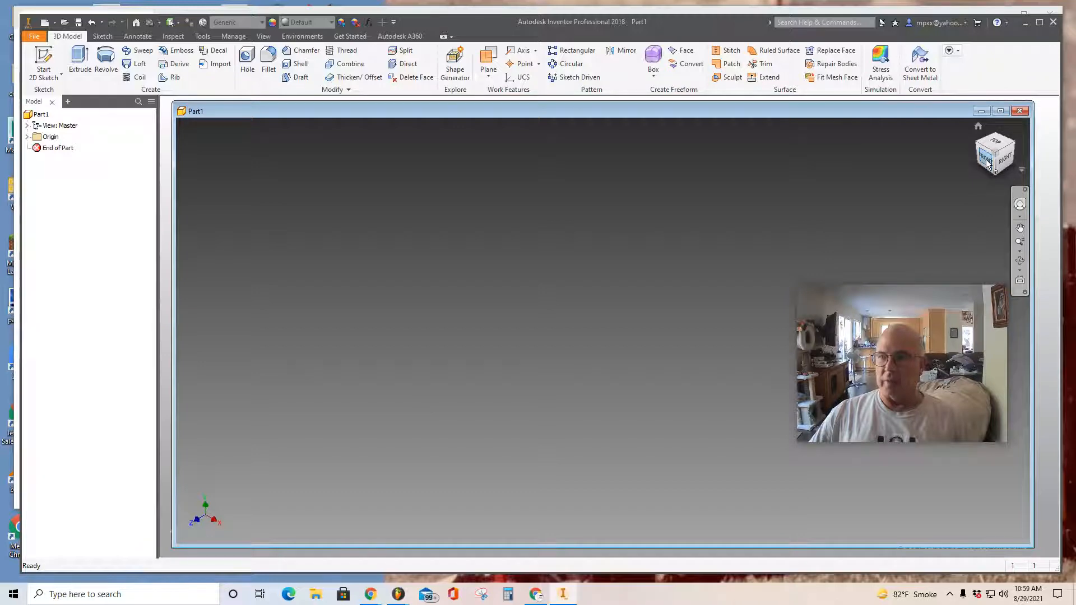
left_click(986, 159)
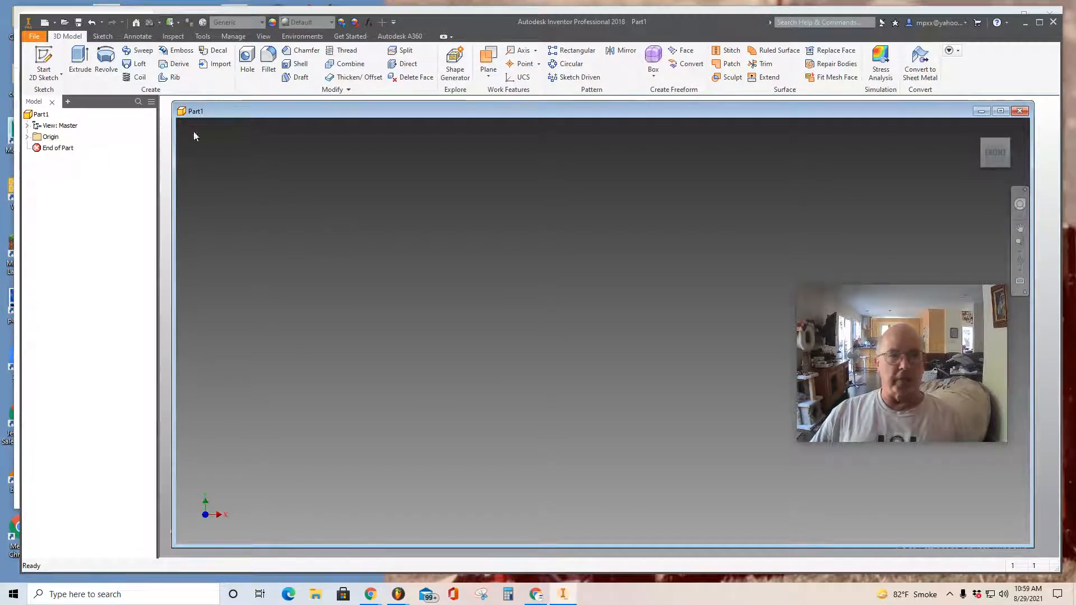
Start a 2D sketch on the horizontal origin plane and draw a 1 in diameter circle centred on the origin
left_click(44, 56)
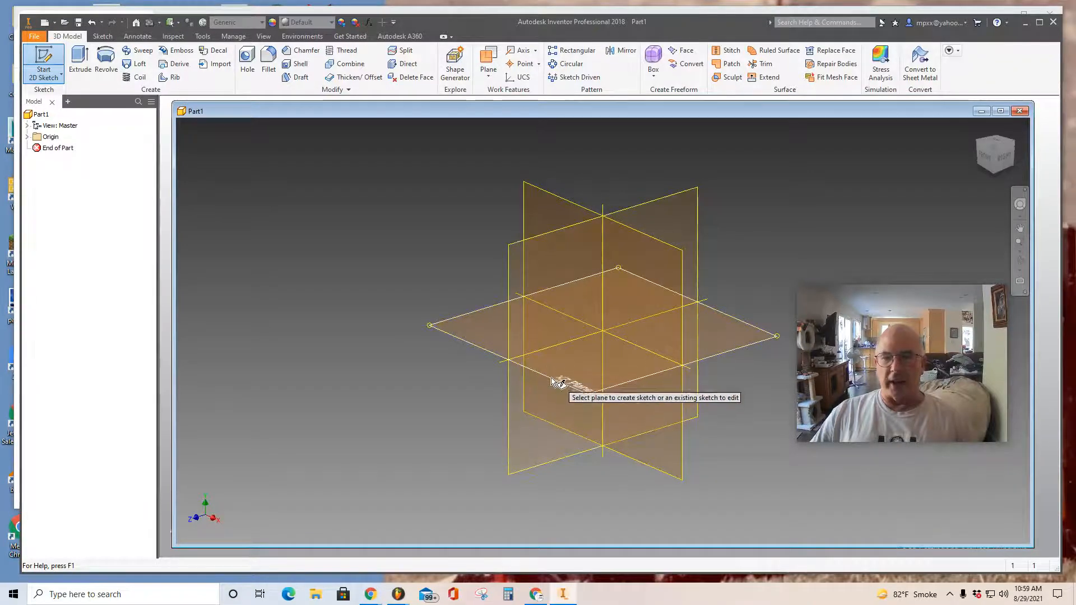
left_click(487, 334)
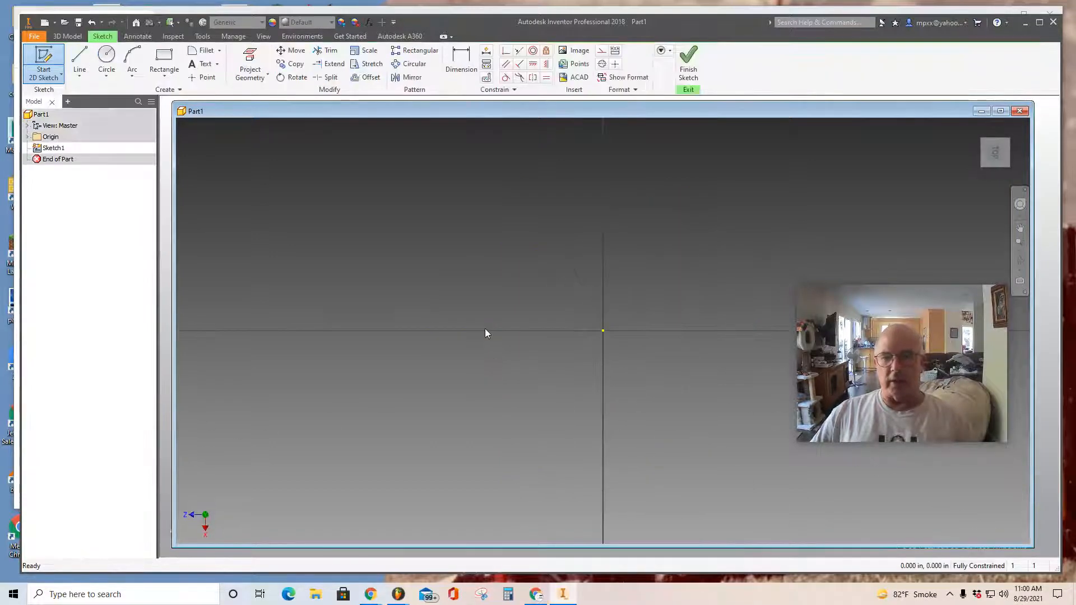
left_click(107, 56)
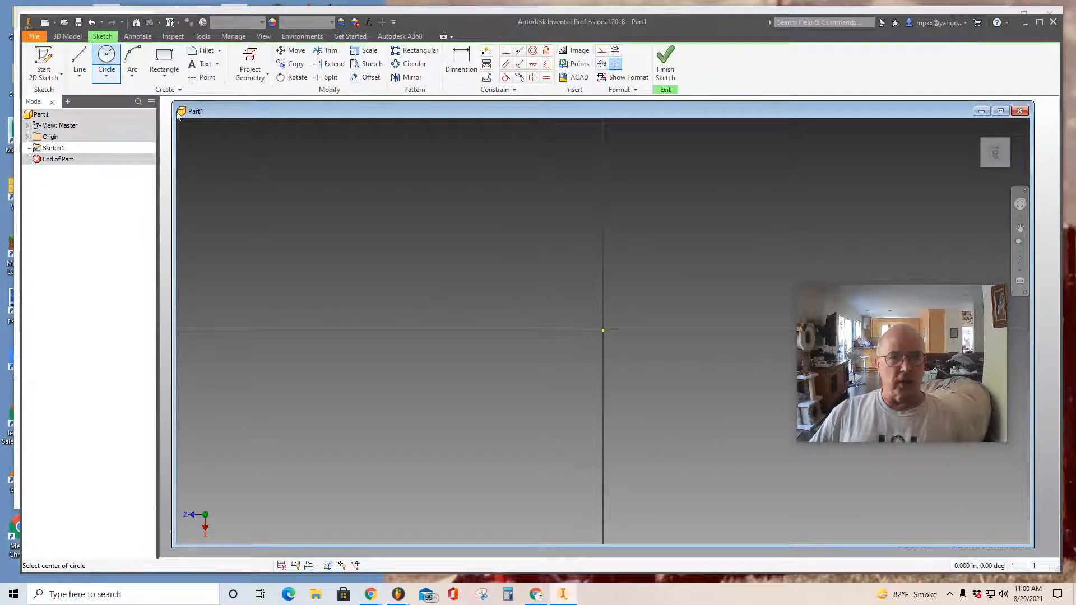
left_click(603, 331)
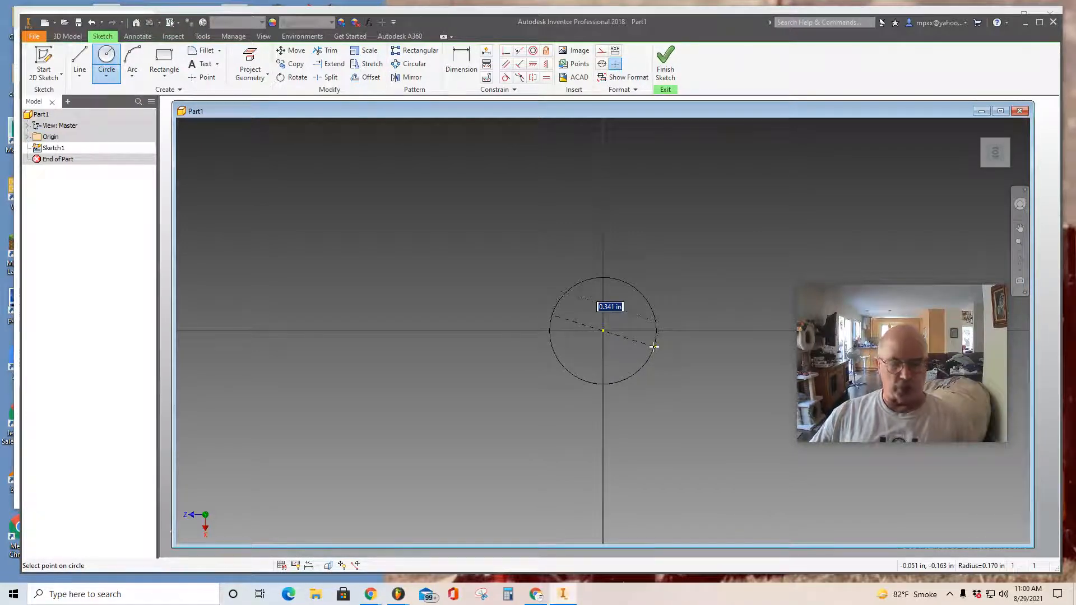
type("1")
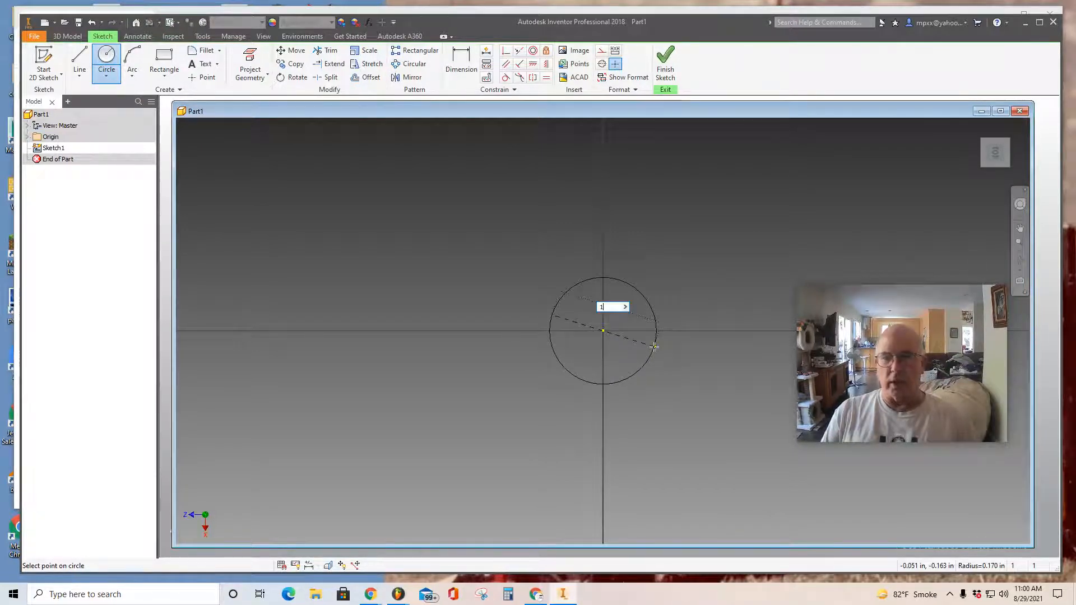
key("Return")
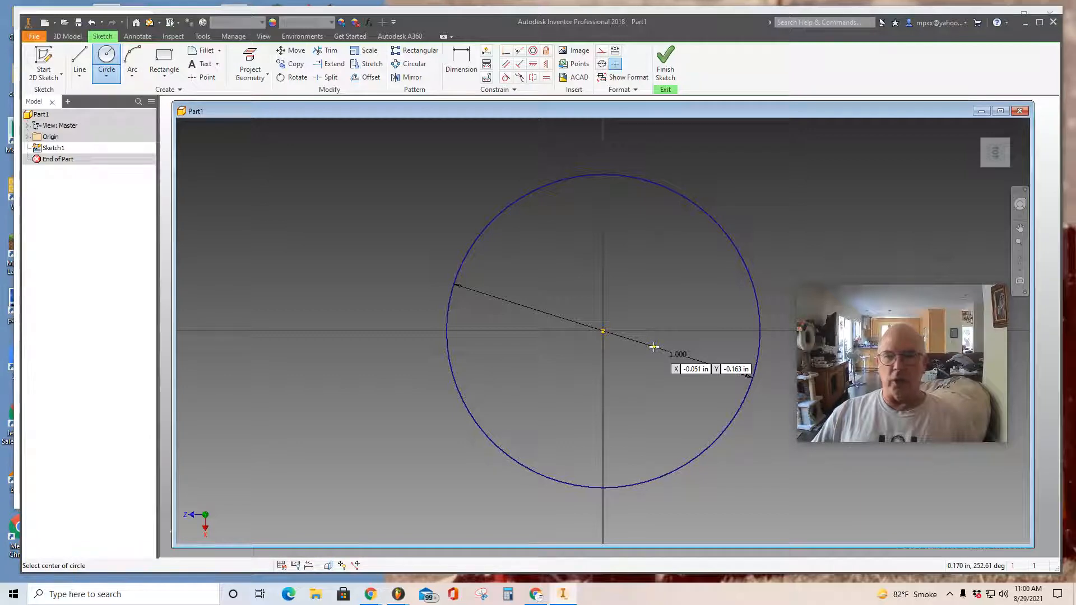
left_click(679, 354)
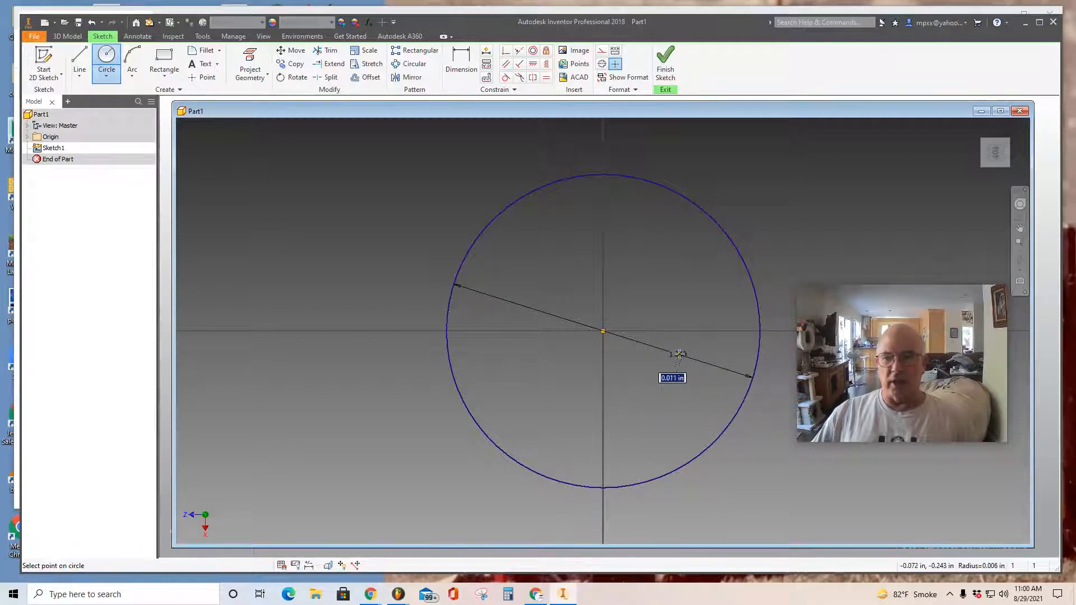
key("Escape")
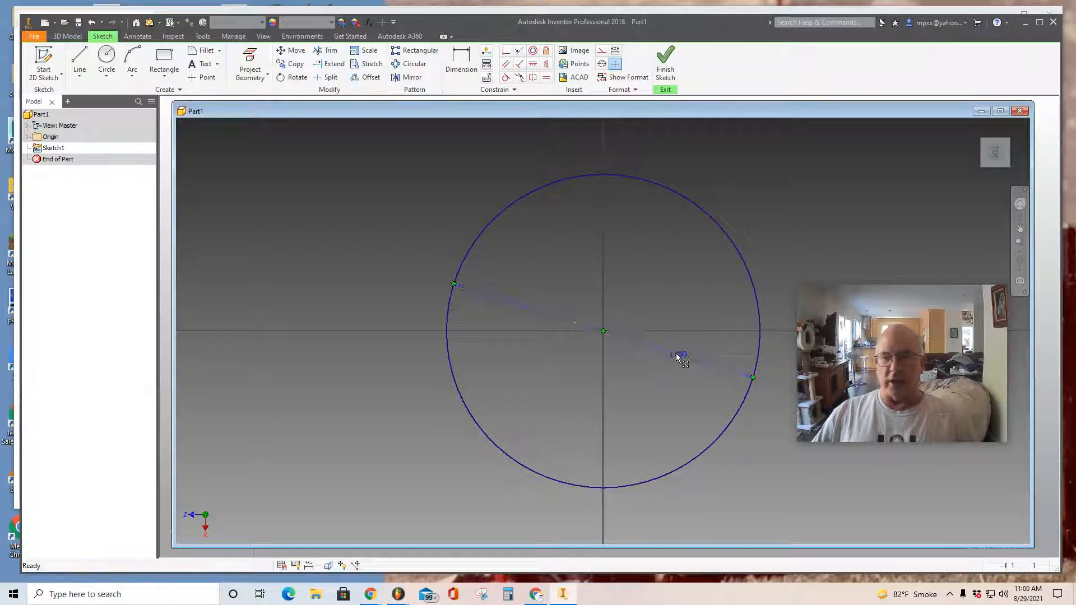
Change the circle's diameter dimension to 2 in and restore it to 1 in
double_click(677, 354)
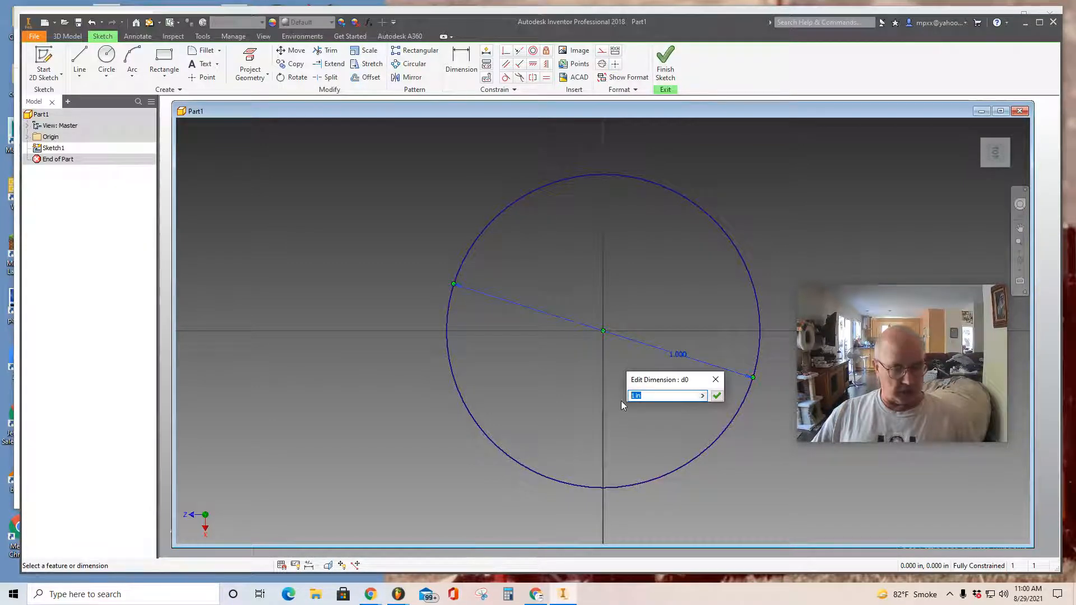
type("2")
left_click(716, 395)
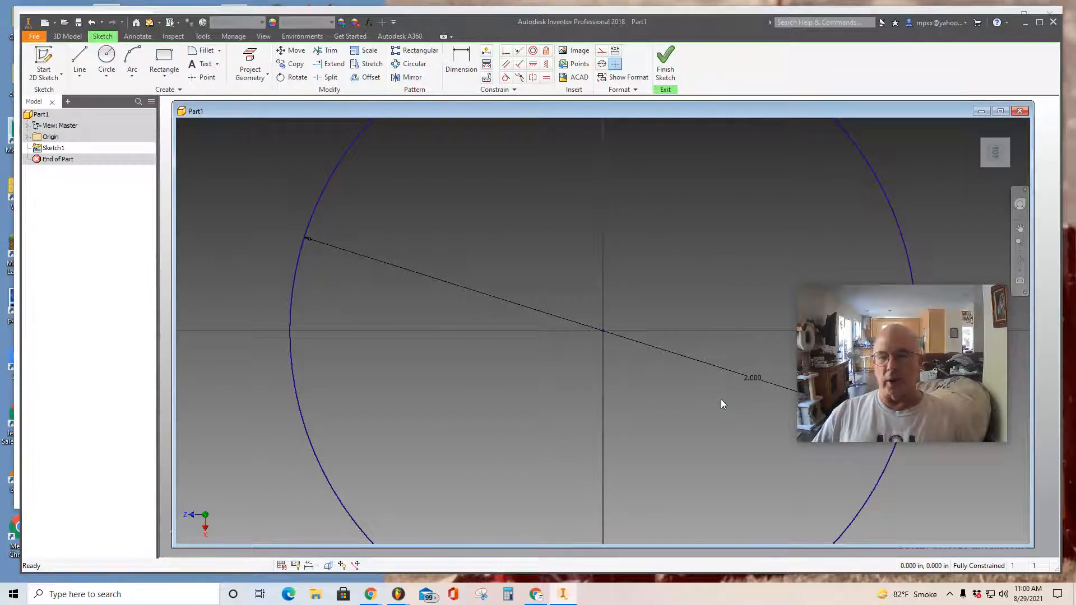
double_click(751, 381)
type("1")
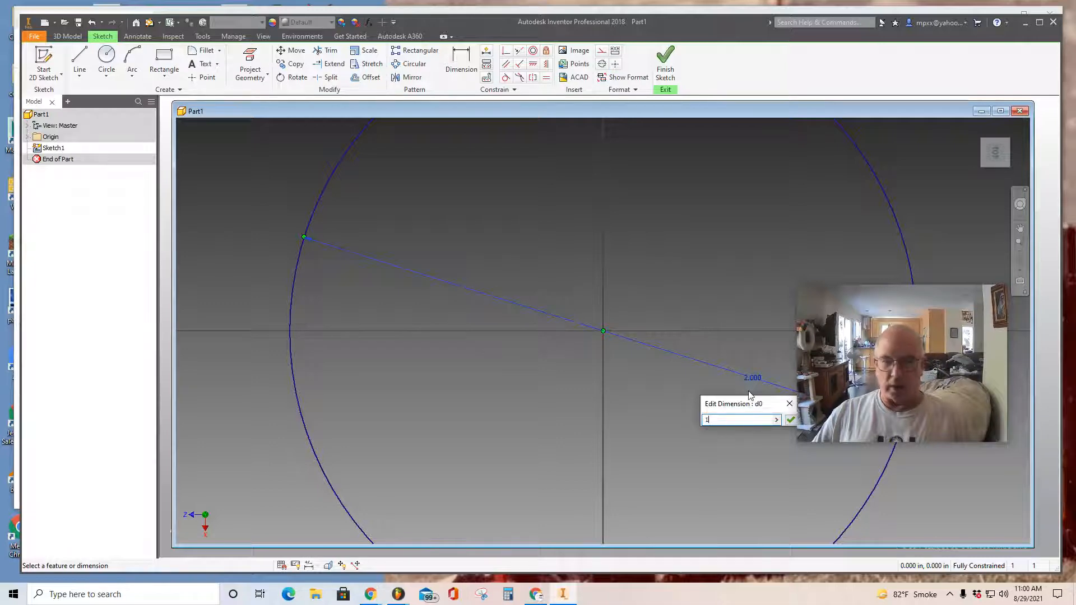
left_click(787, 420)
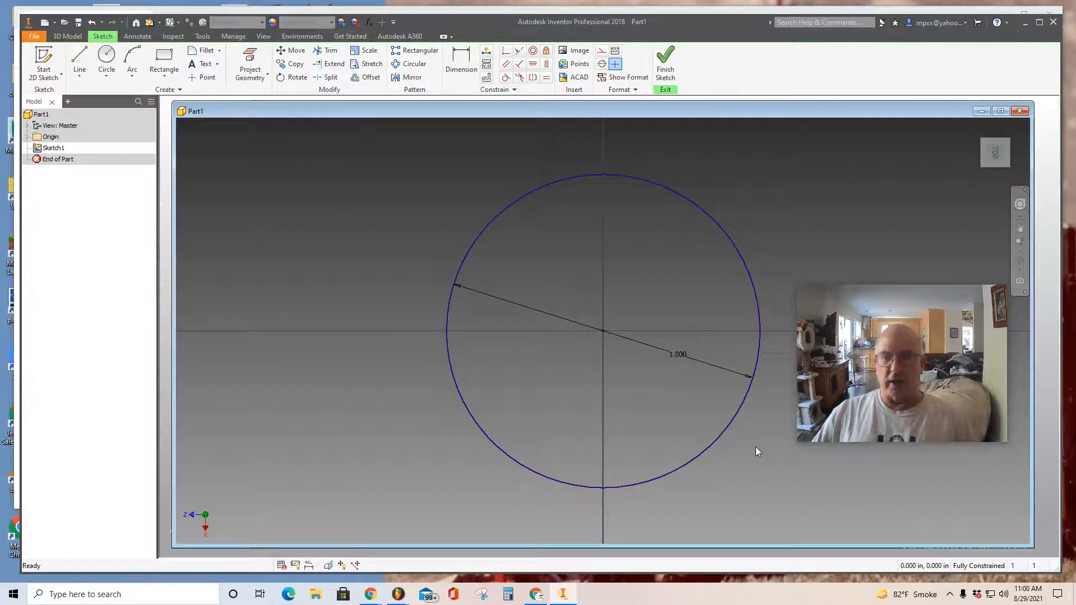
Finish the sketch and extrude the circle profile 3 in upward into a solid cylinder
left_click(666, 63)
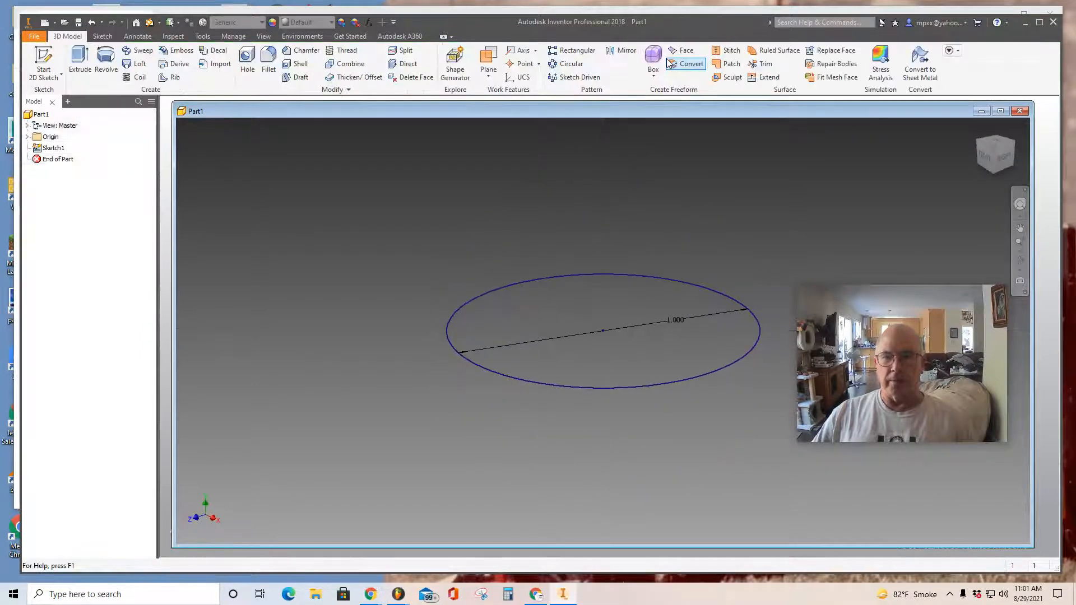
left_click(80, 61)
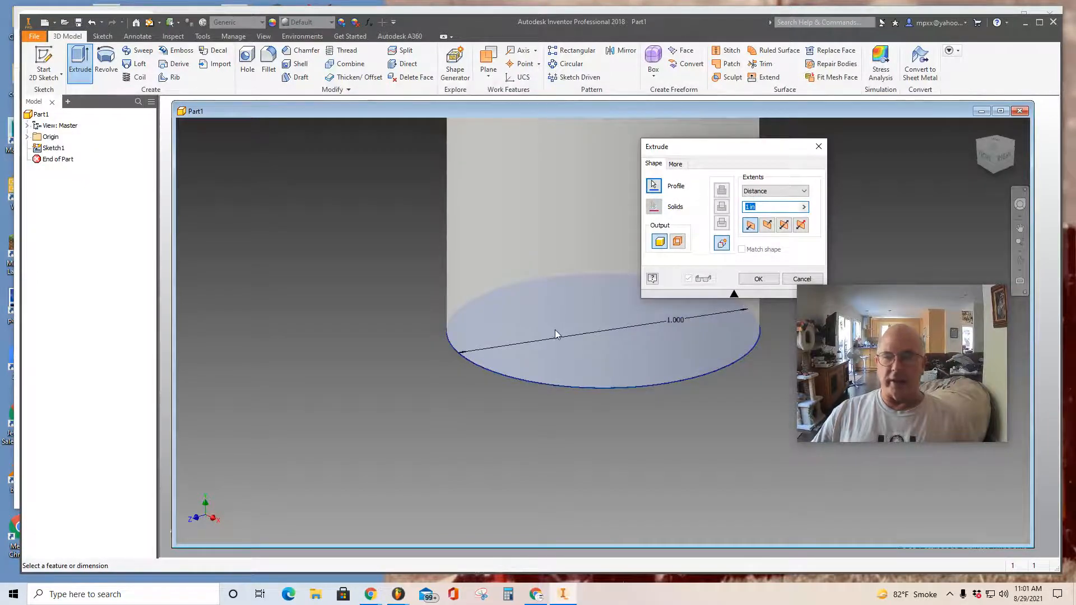
scroll(555, 330, "down", 5)
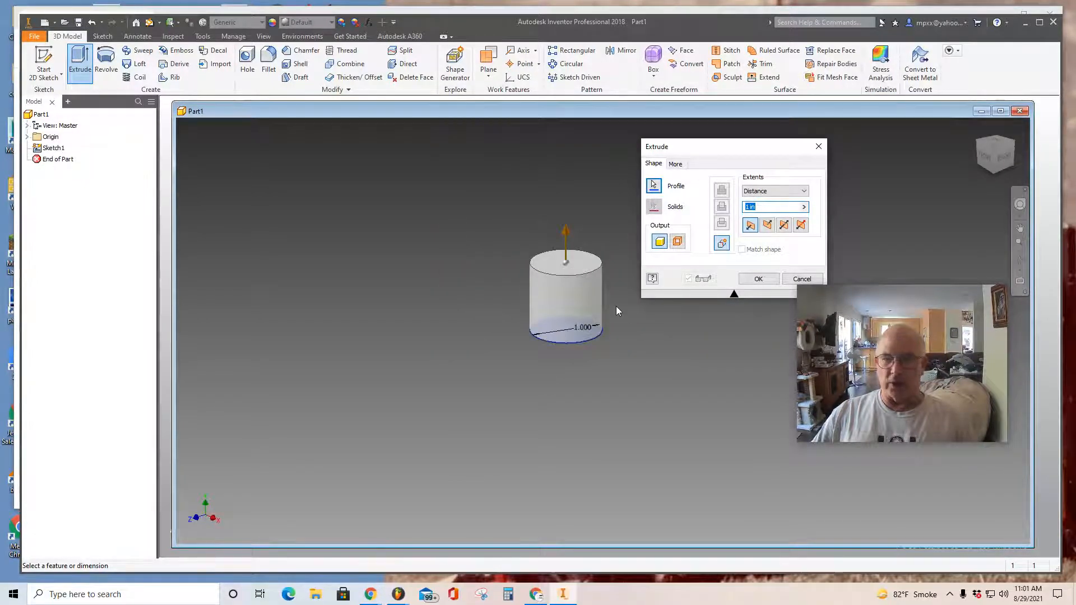
left_click_drag(567, 230, 562, 162)
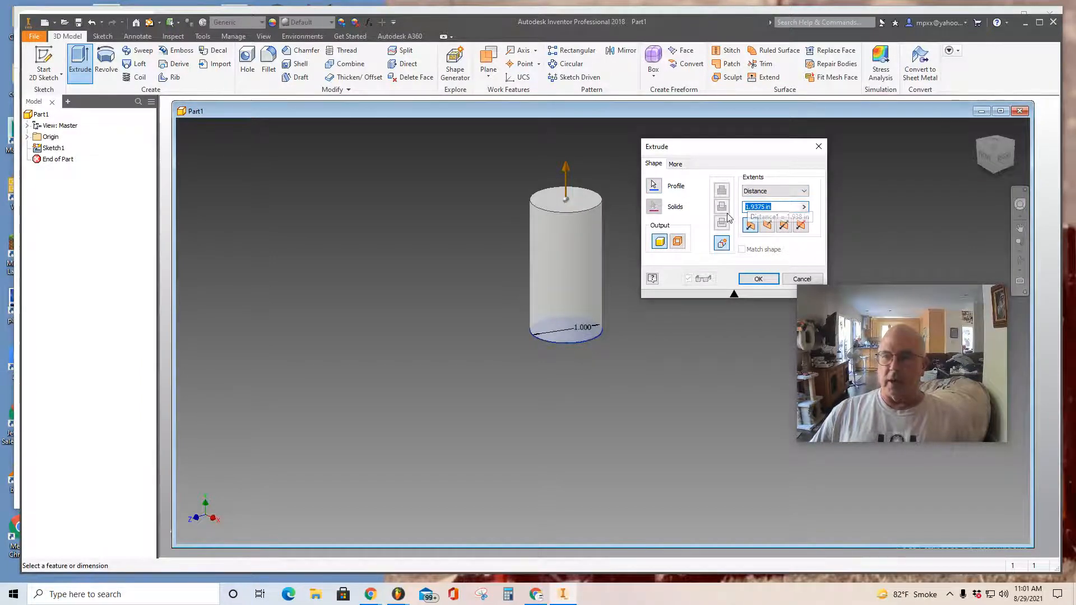
left_click(775, 208)
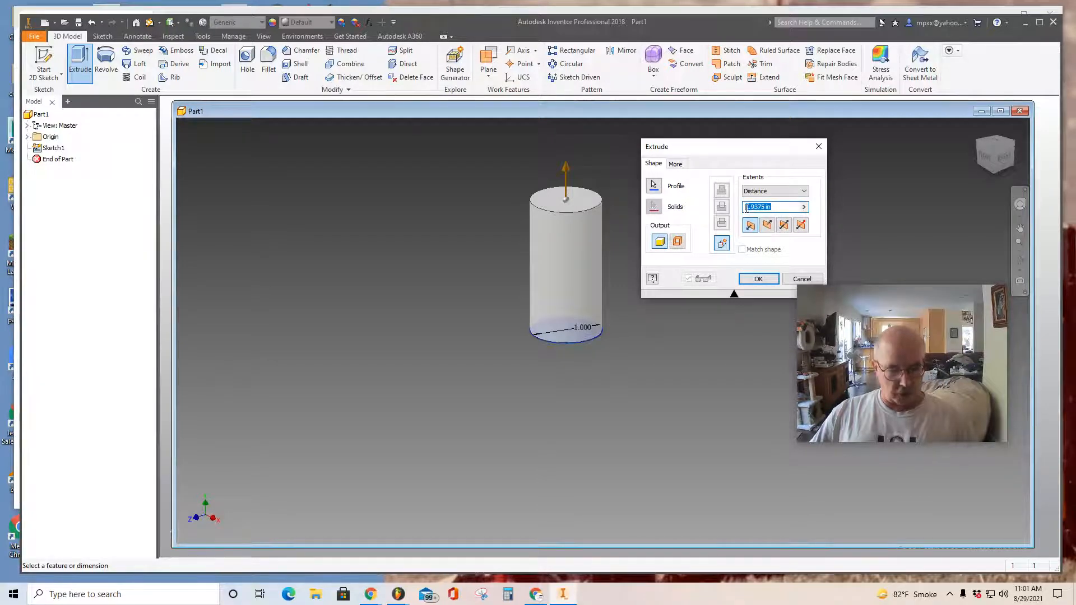
type("3")
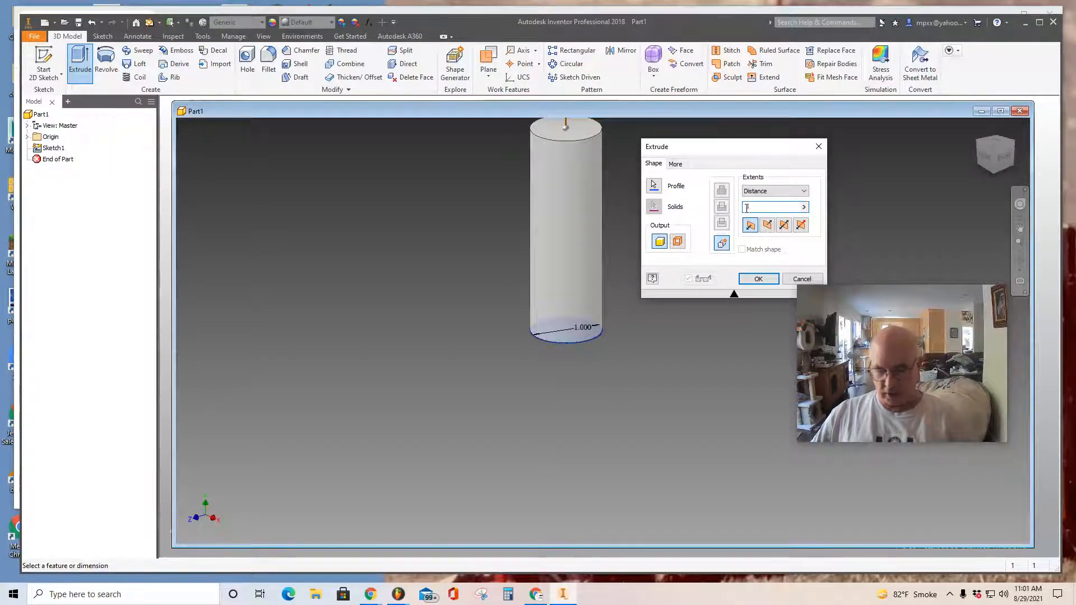
key("Return")
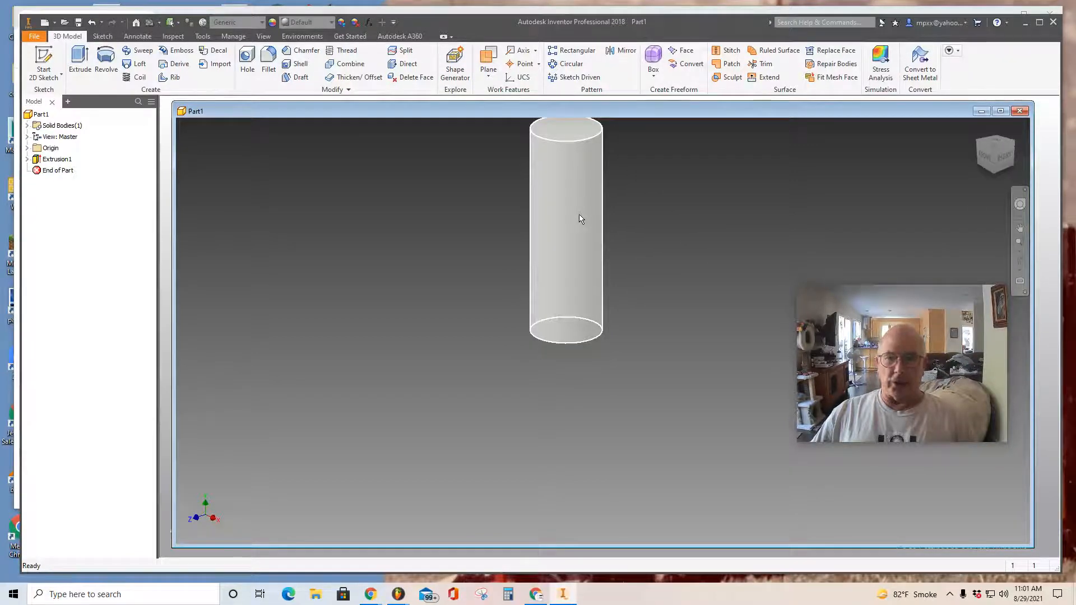
Inspect the cylinder from the front, right and top with the ViewCube, ending in a tilted view from above
left_click(988, 160)
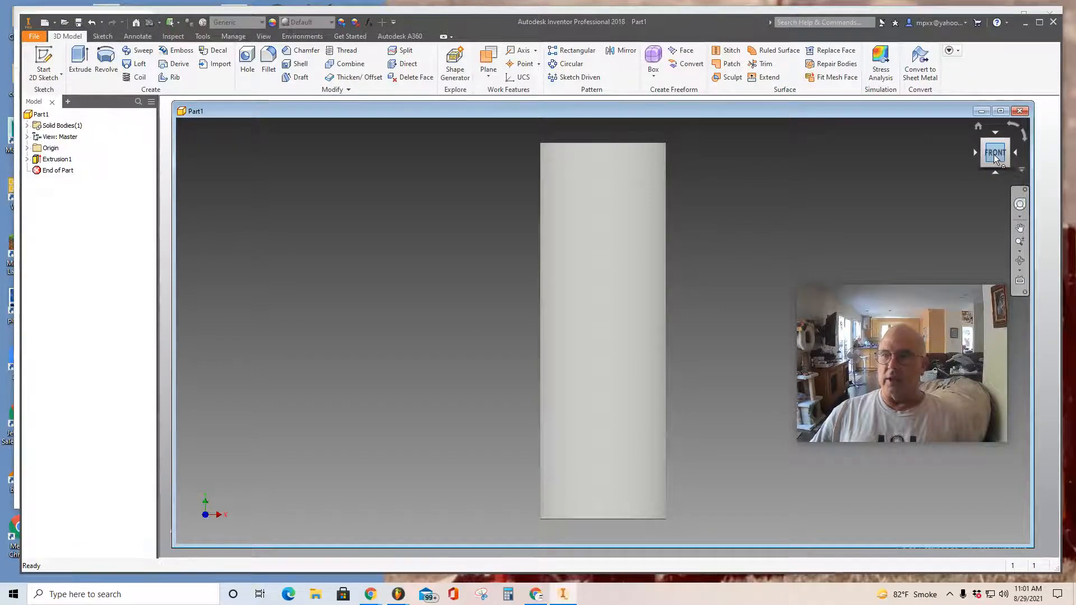
left_click(1017, 154)
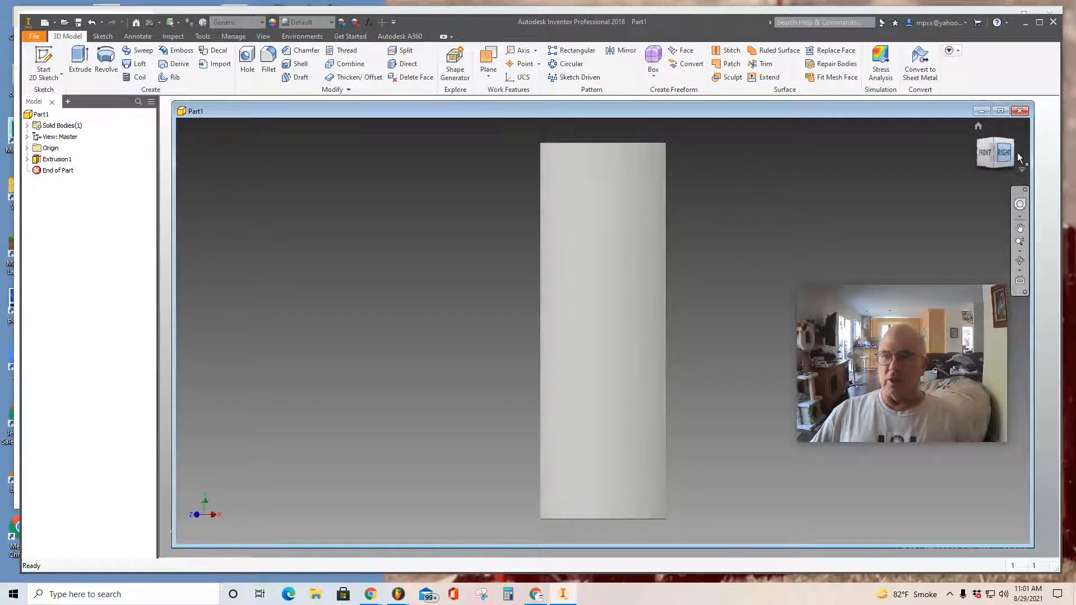
left_click(996, 173)
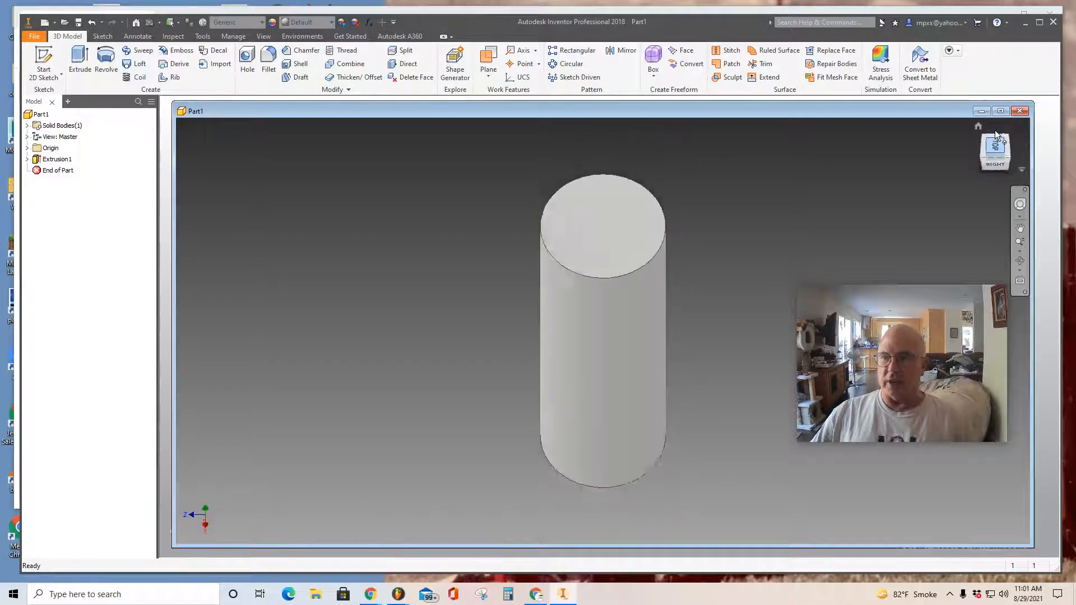
left_click(996, 173)
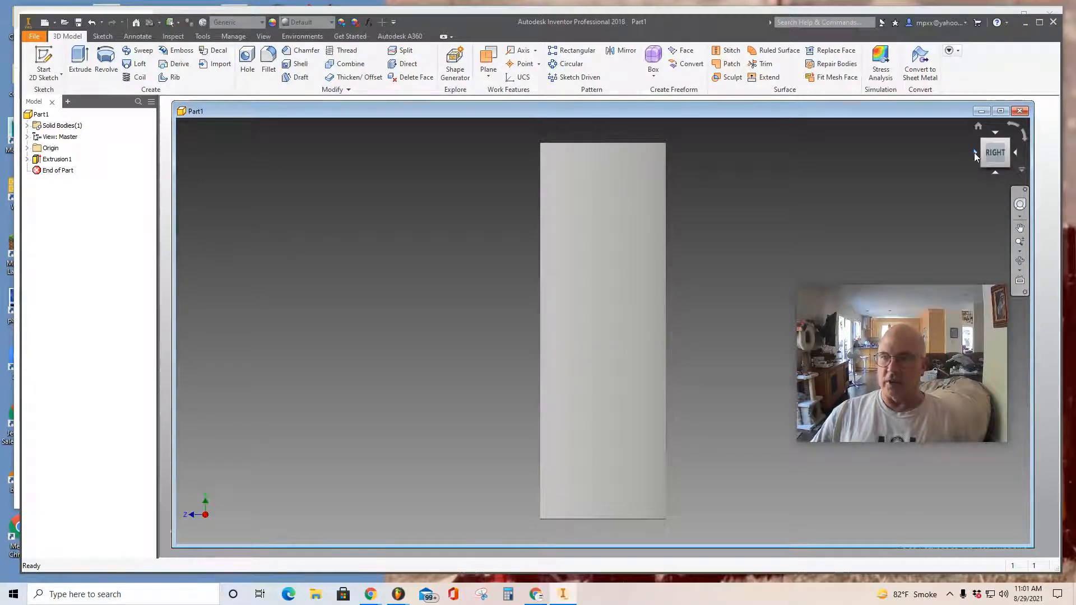
left_click(975, 153)
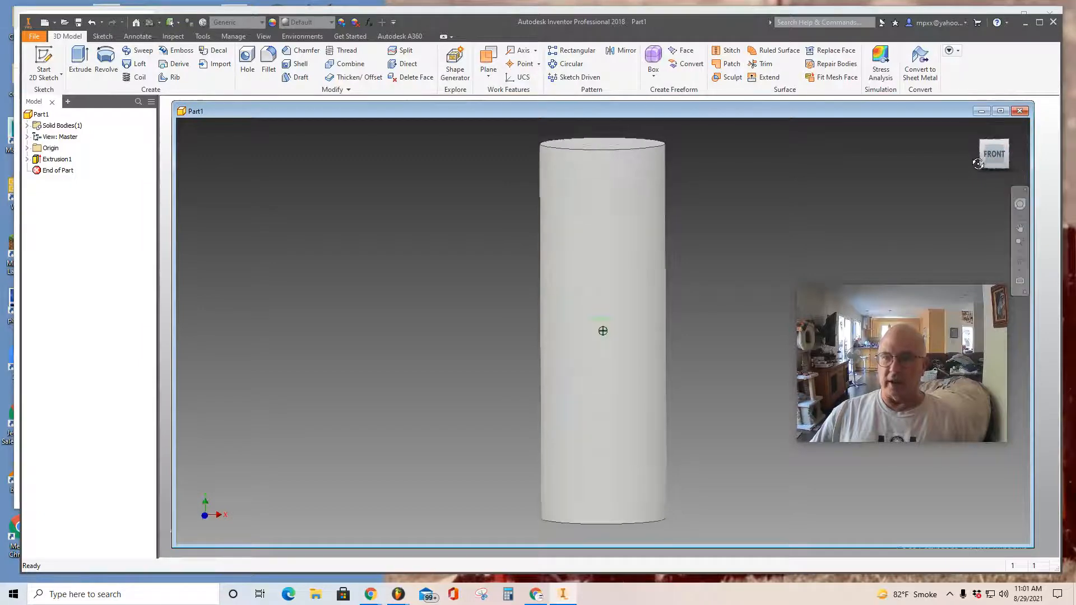
left_click_drag(978, 164, 950, 188)
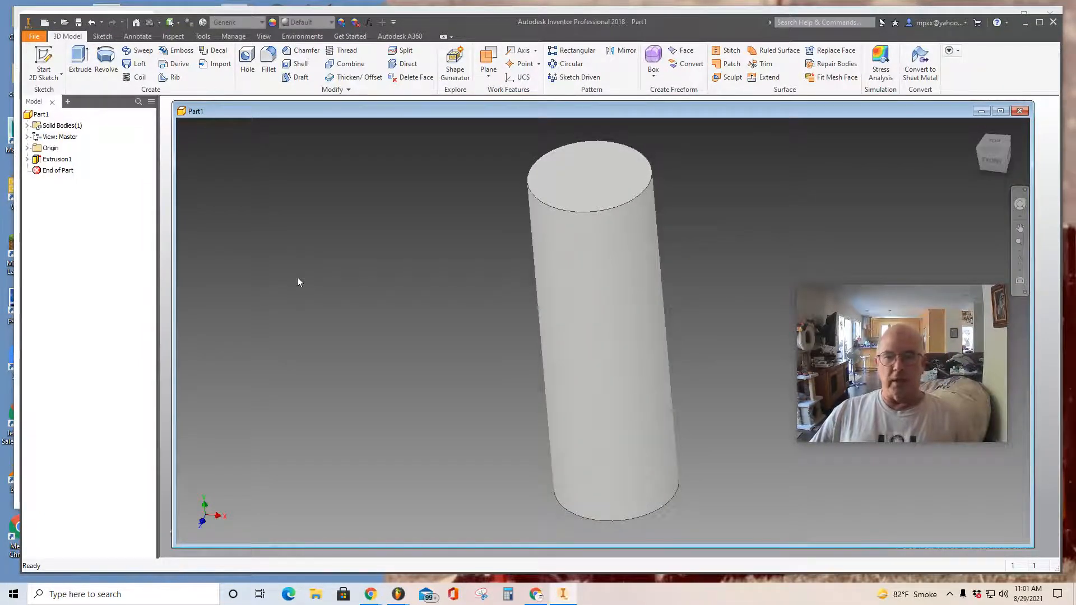
middle_click_drag(705, 279, 594, 288)
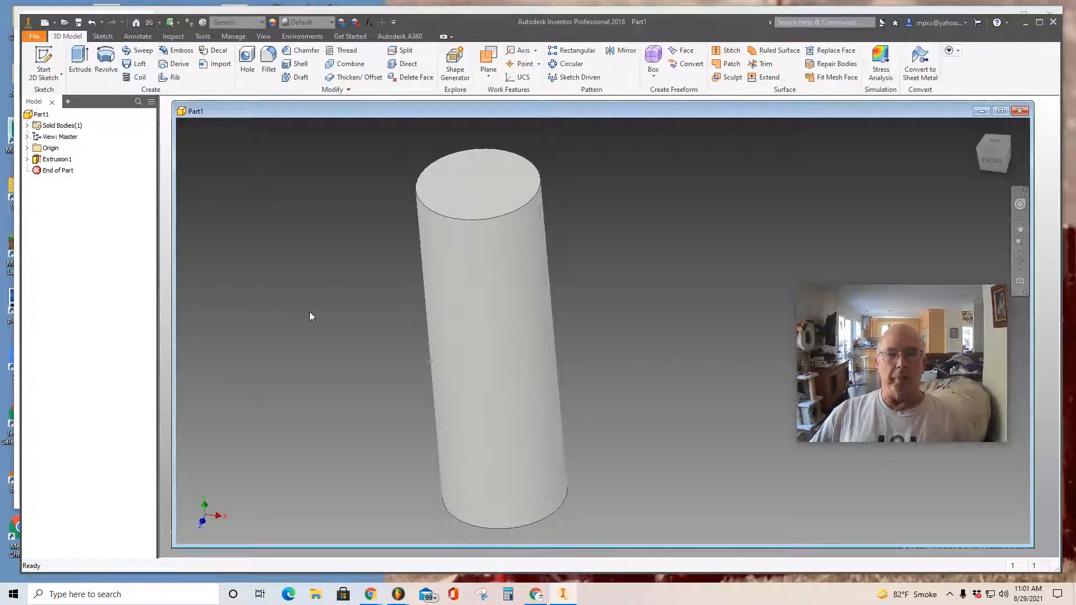
Save the part in the Downloads folder as an Inventor part file named Round peg
left_click(32, 36)
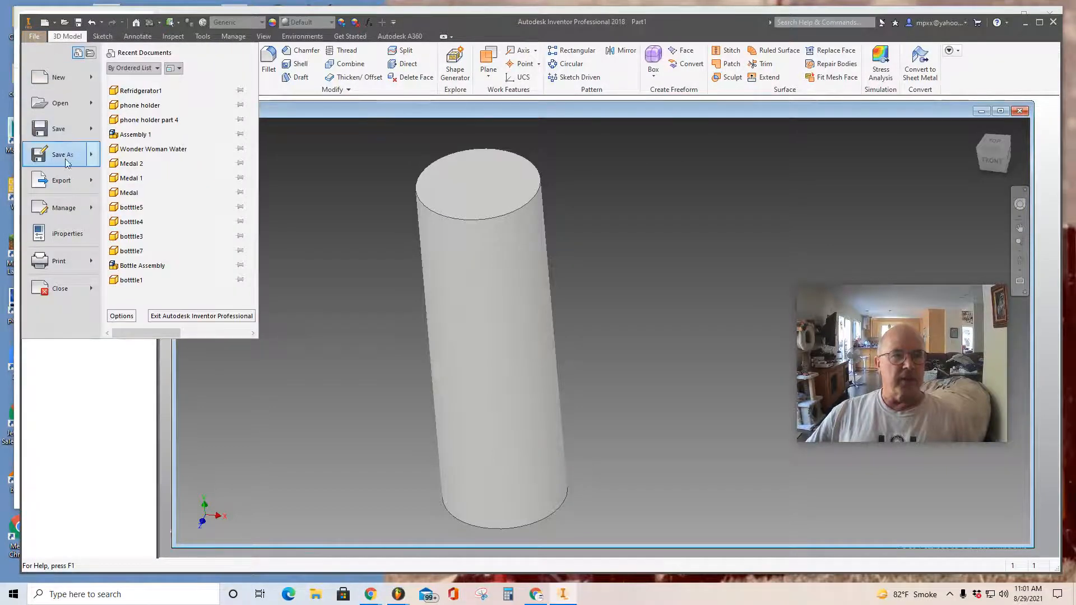
mouse_move(64, 161)
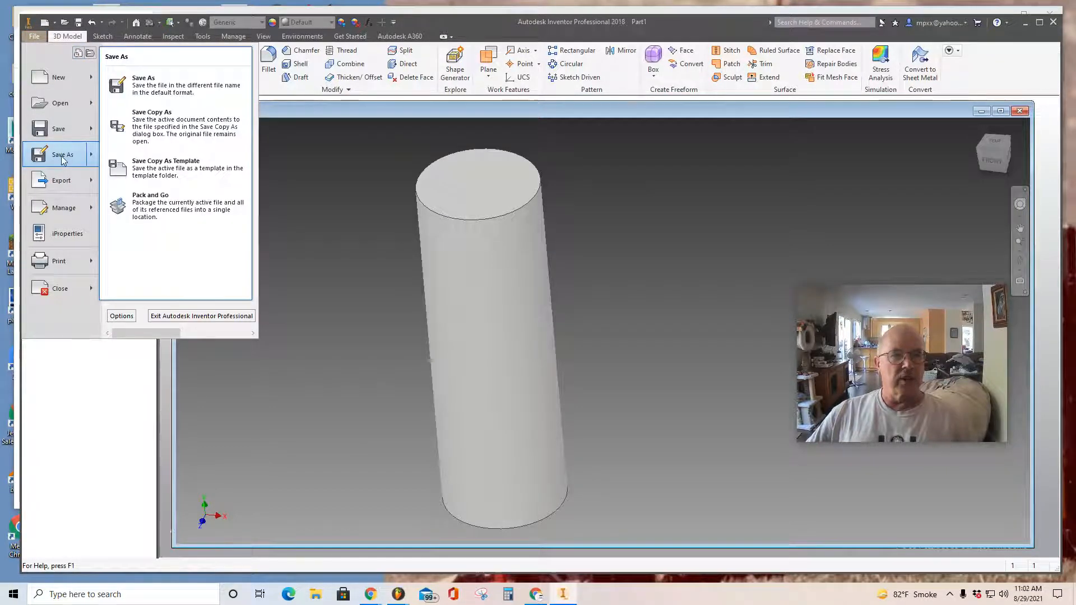
left_click(156, 88)
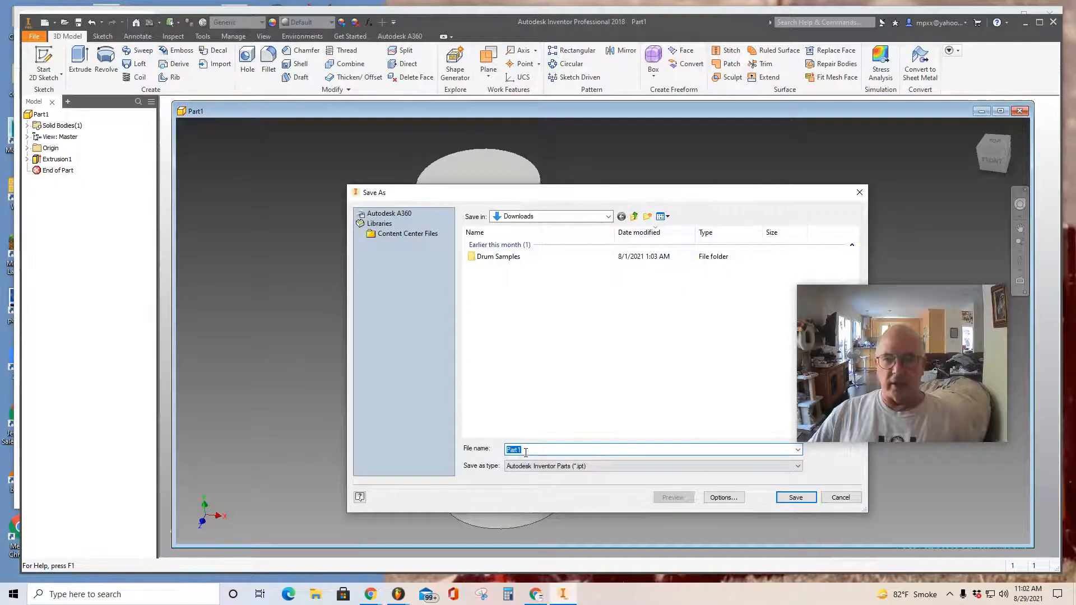
type("R")
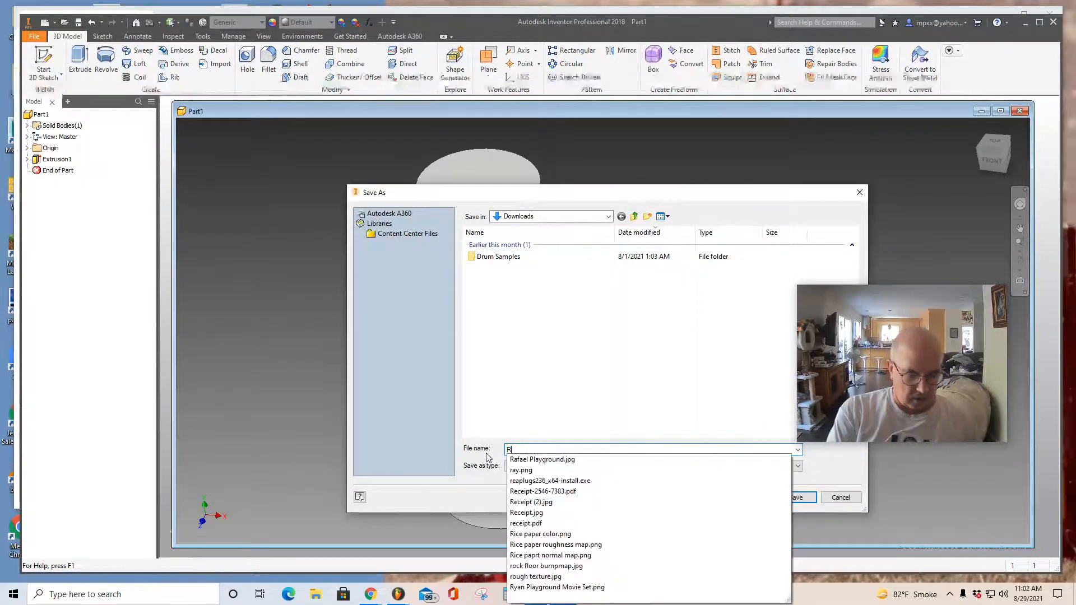
type("ound ")
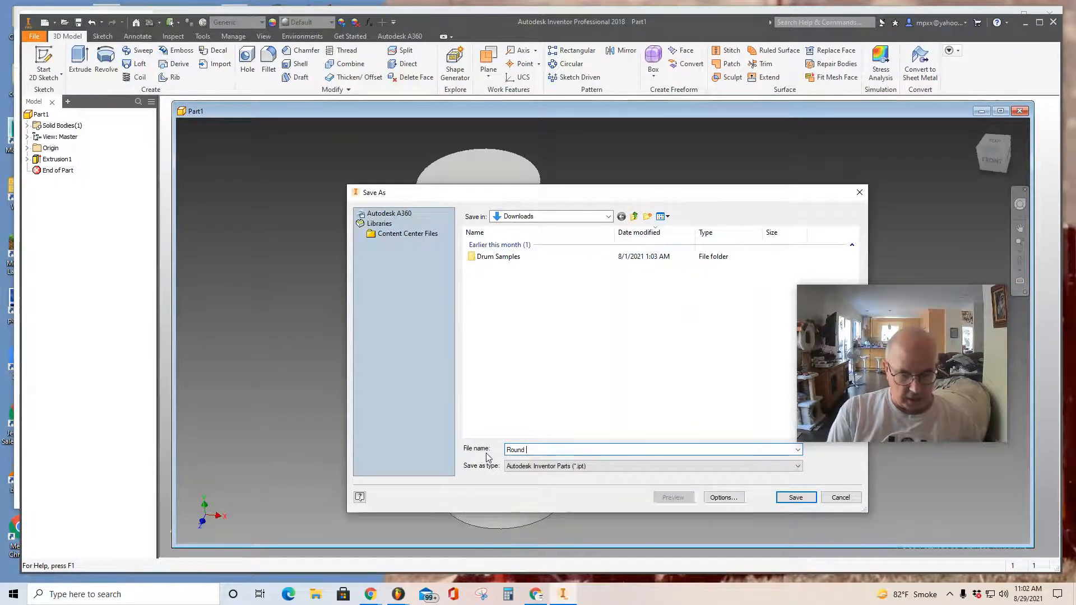
type("peg")
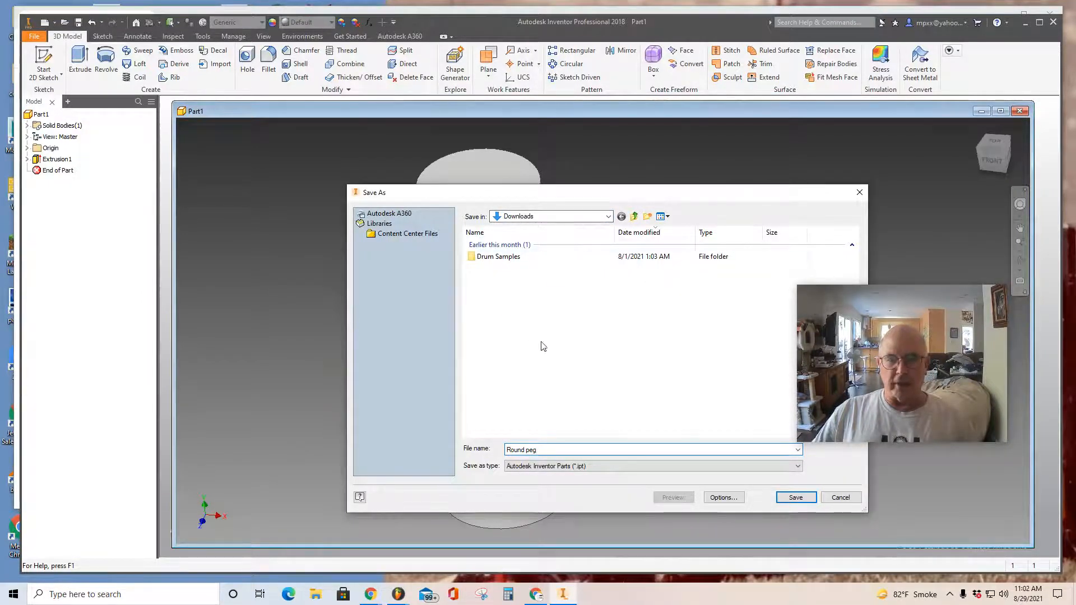
left_click(795, 498)
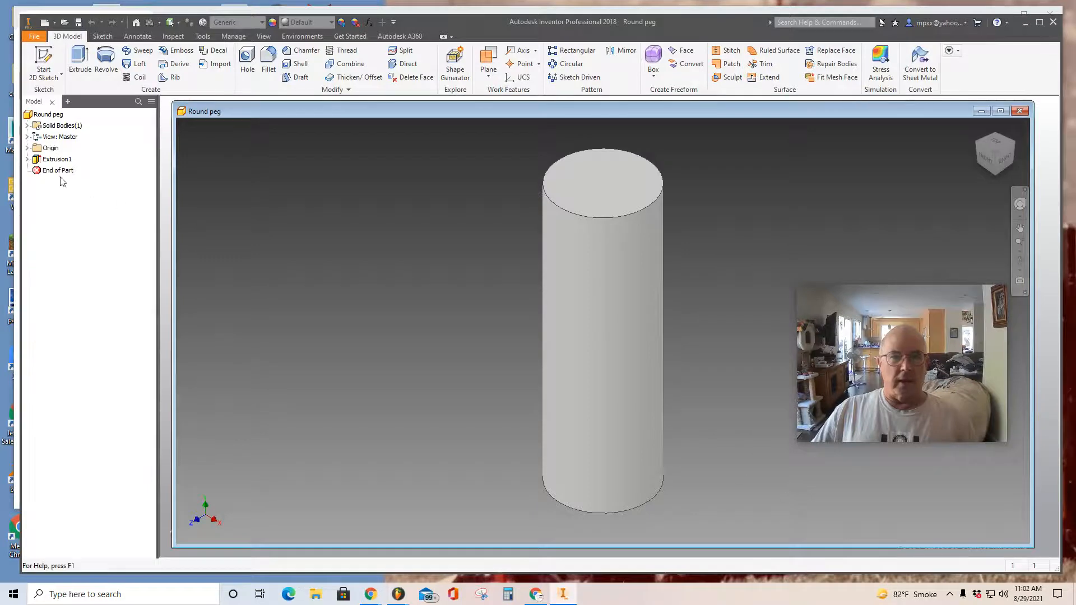
Export an image of the cylinder as Round peg.png to the Downloads folder, using the PNG file type
left_click(35, 37)
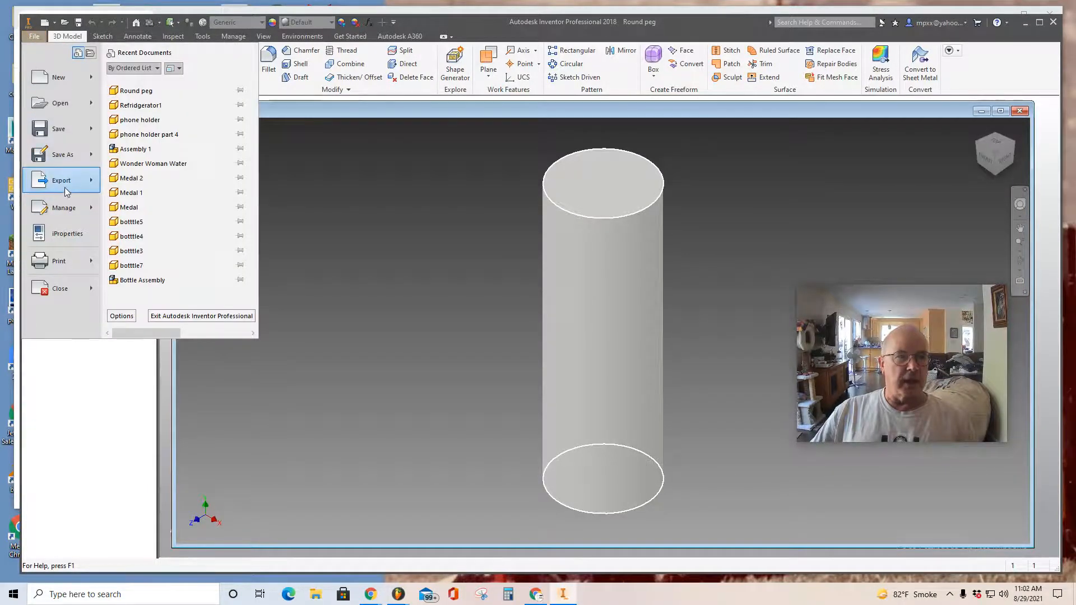
mouse_move(67, 192)
left_click(146, 85)
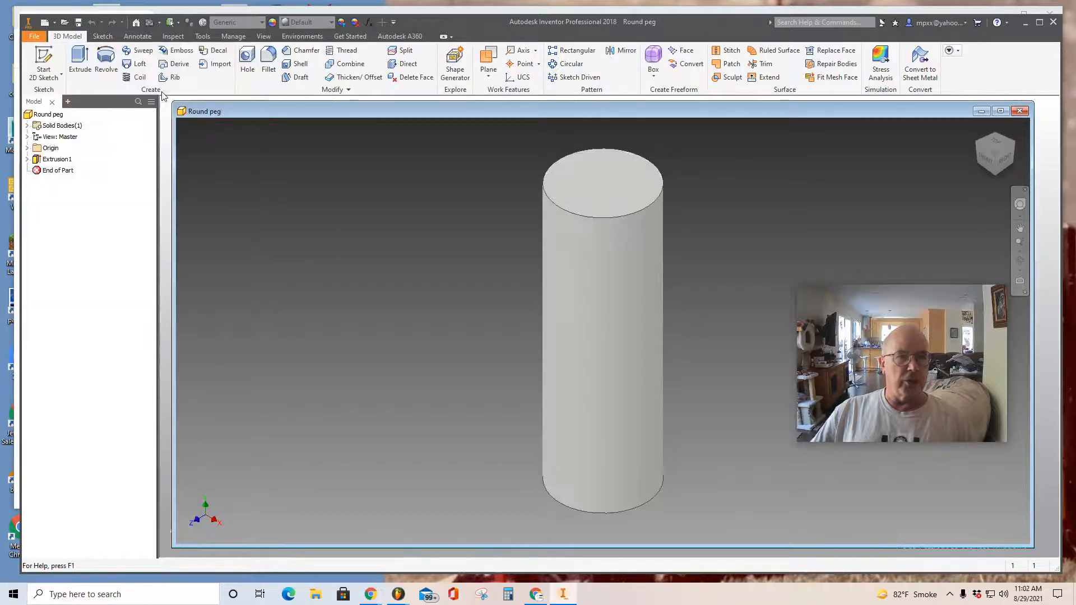
left_click(566, 468)
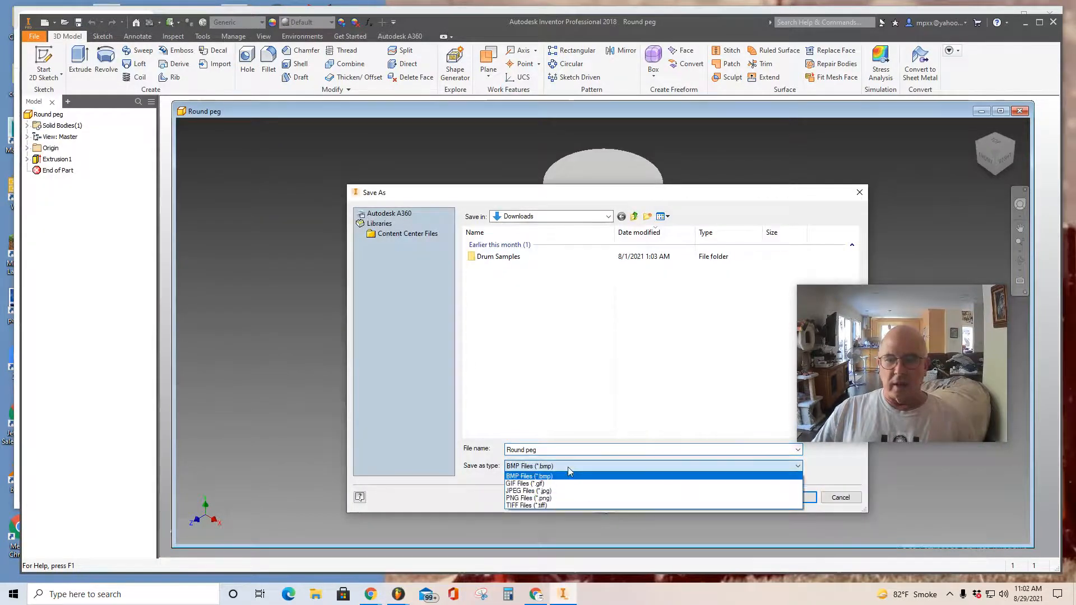
left_click(526, 499)
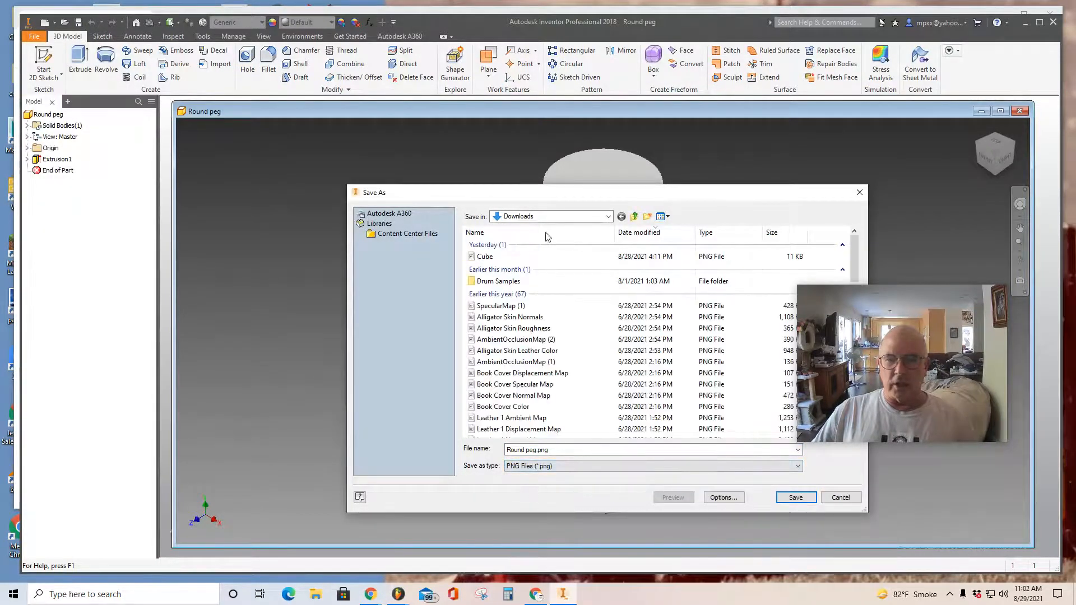
left_click(796, 498)
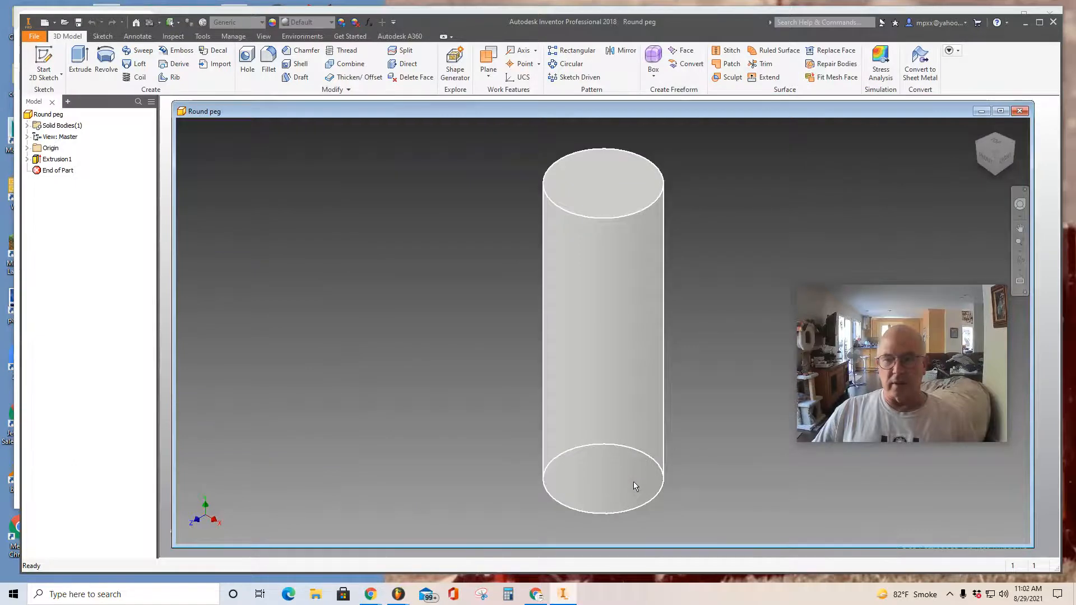
Switch to File Explorer and open the exported Round peg image from the Downloads folder
mouse_move(653, 502)
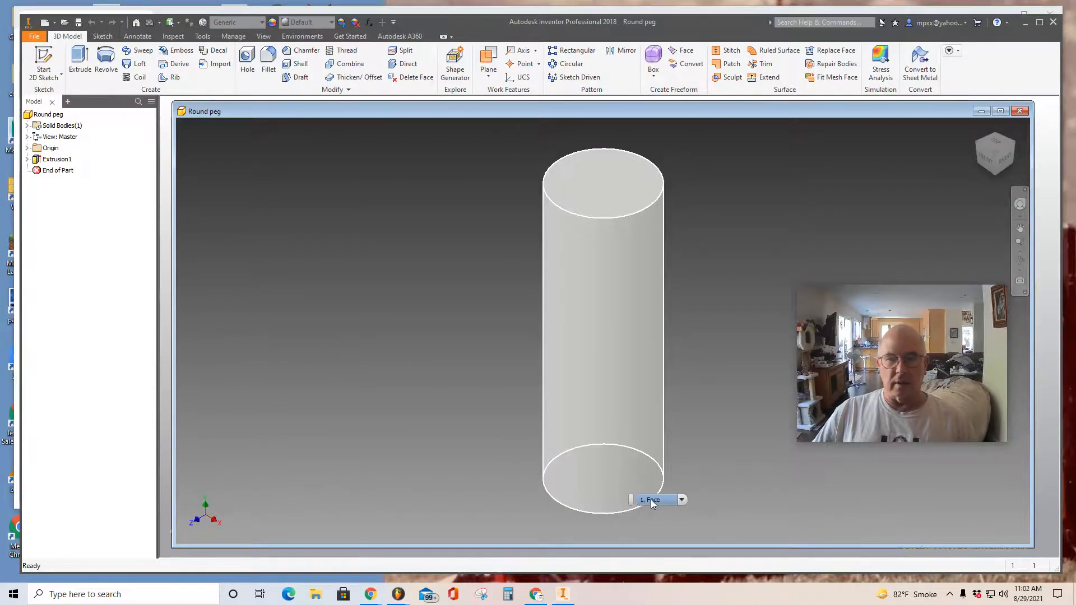
left_click(316, 595)
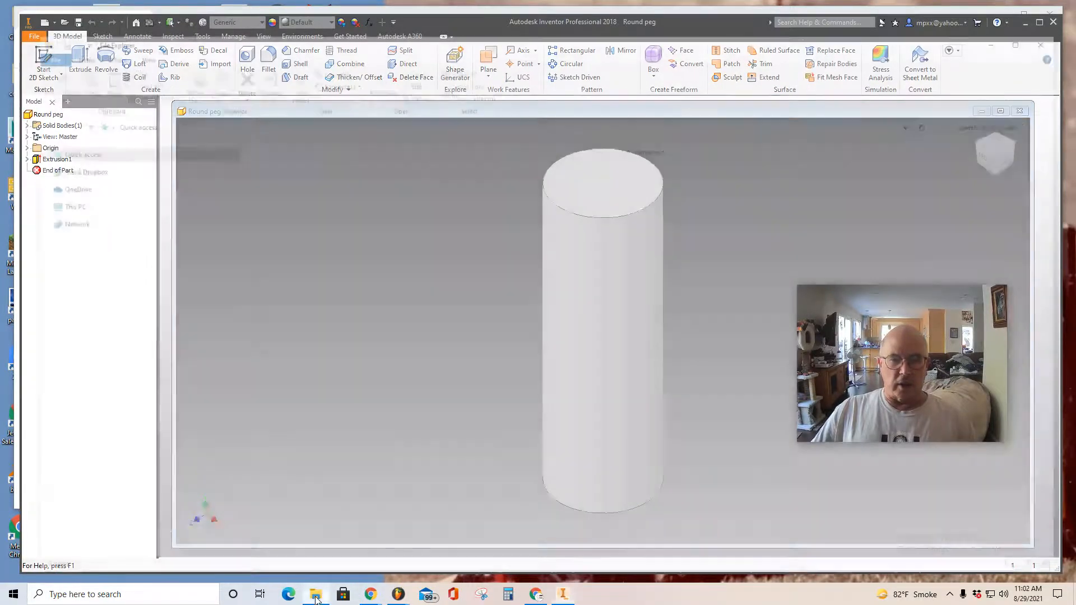
double_click(426, 177)
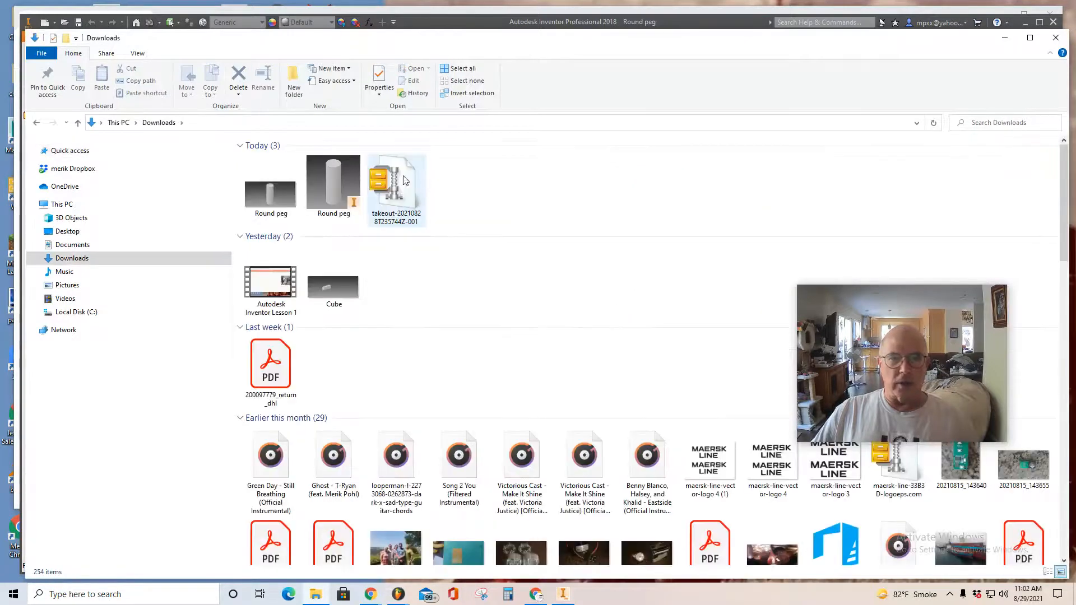
double_click(268, 193)
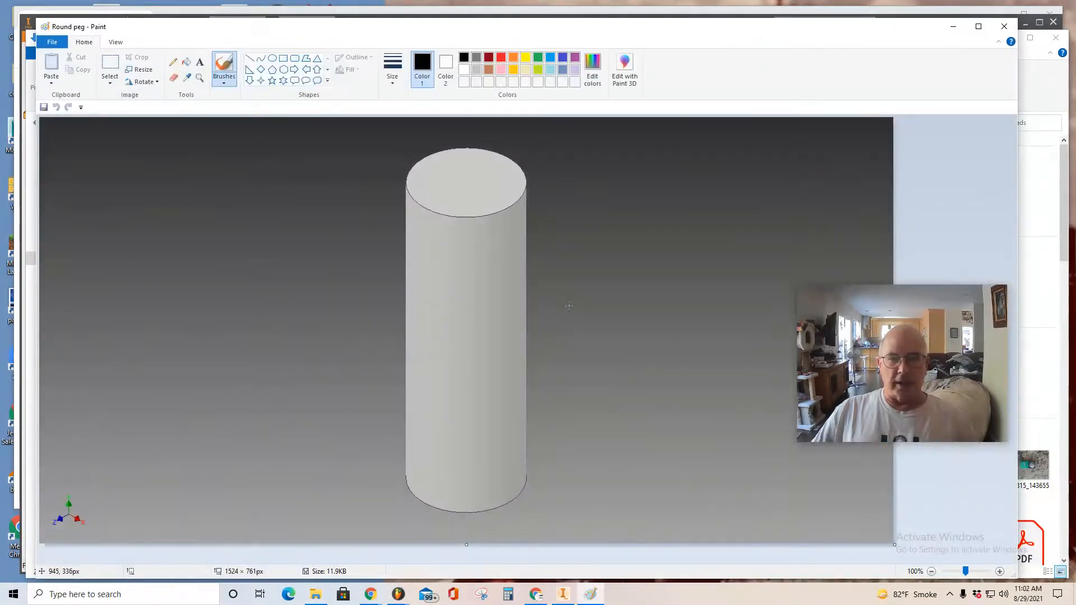